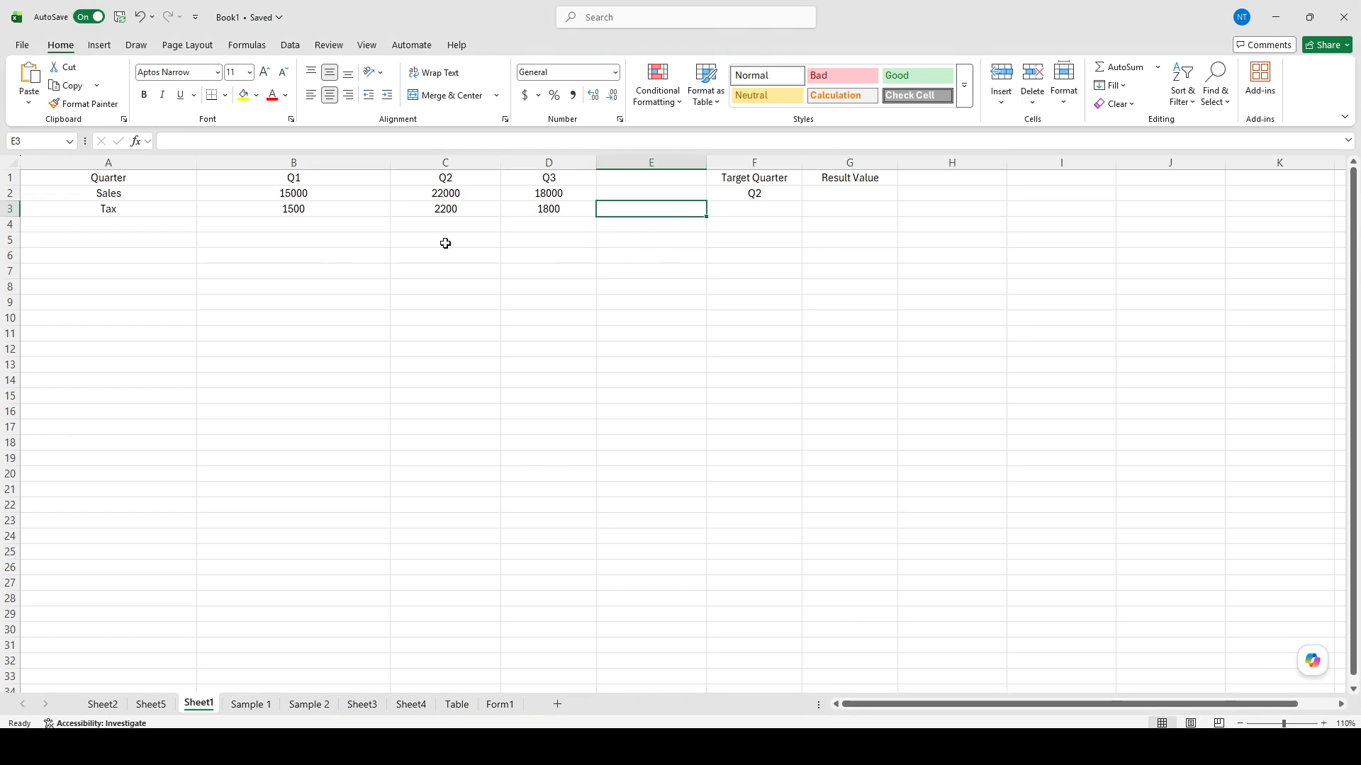
Step: Make the Quarter and Q1 header cells A1 and B1 bold
{"action": "left_click", "coordinate": [309, 255]}
{"action": "left_click", "coordinate": [177, 231]}
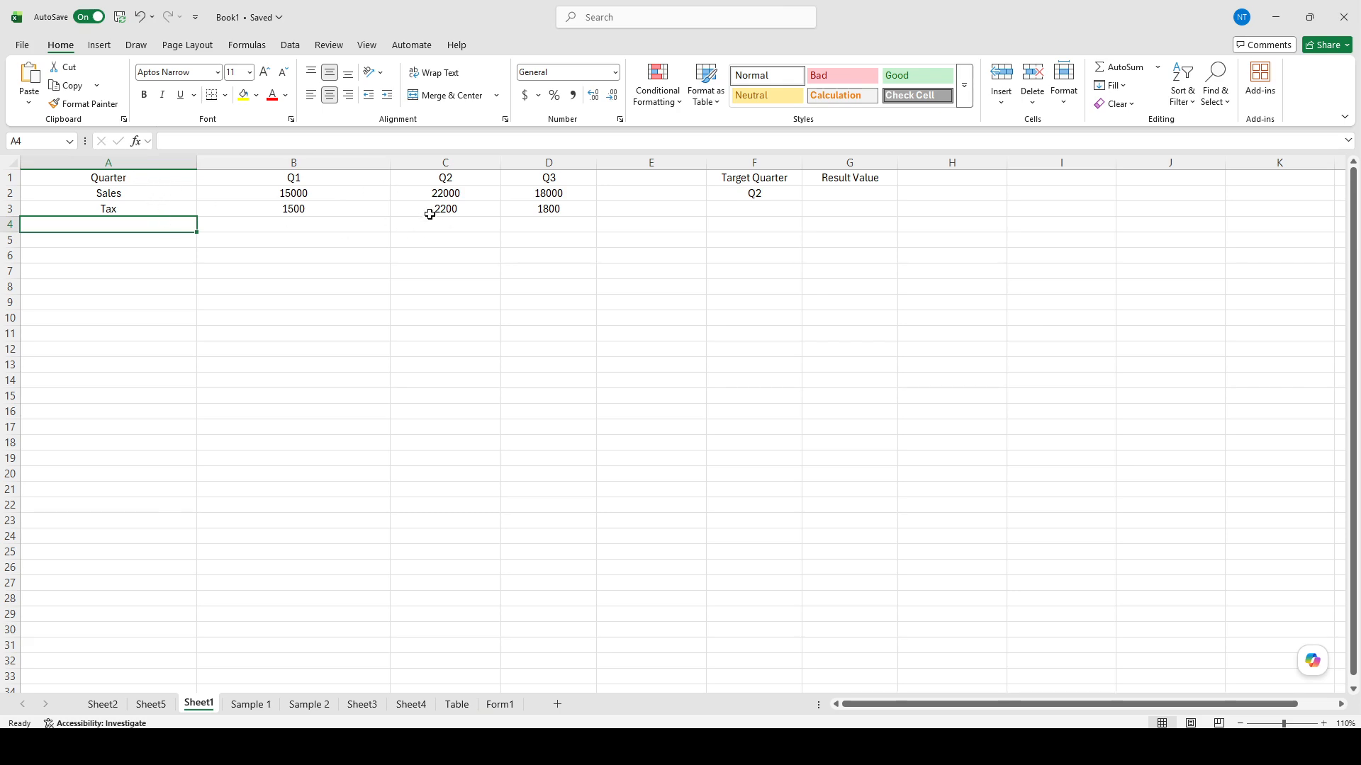
{"action": "left_click", "coordinate": [163, 182]}
{"action": "key", "text": "ctrl+b"}
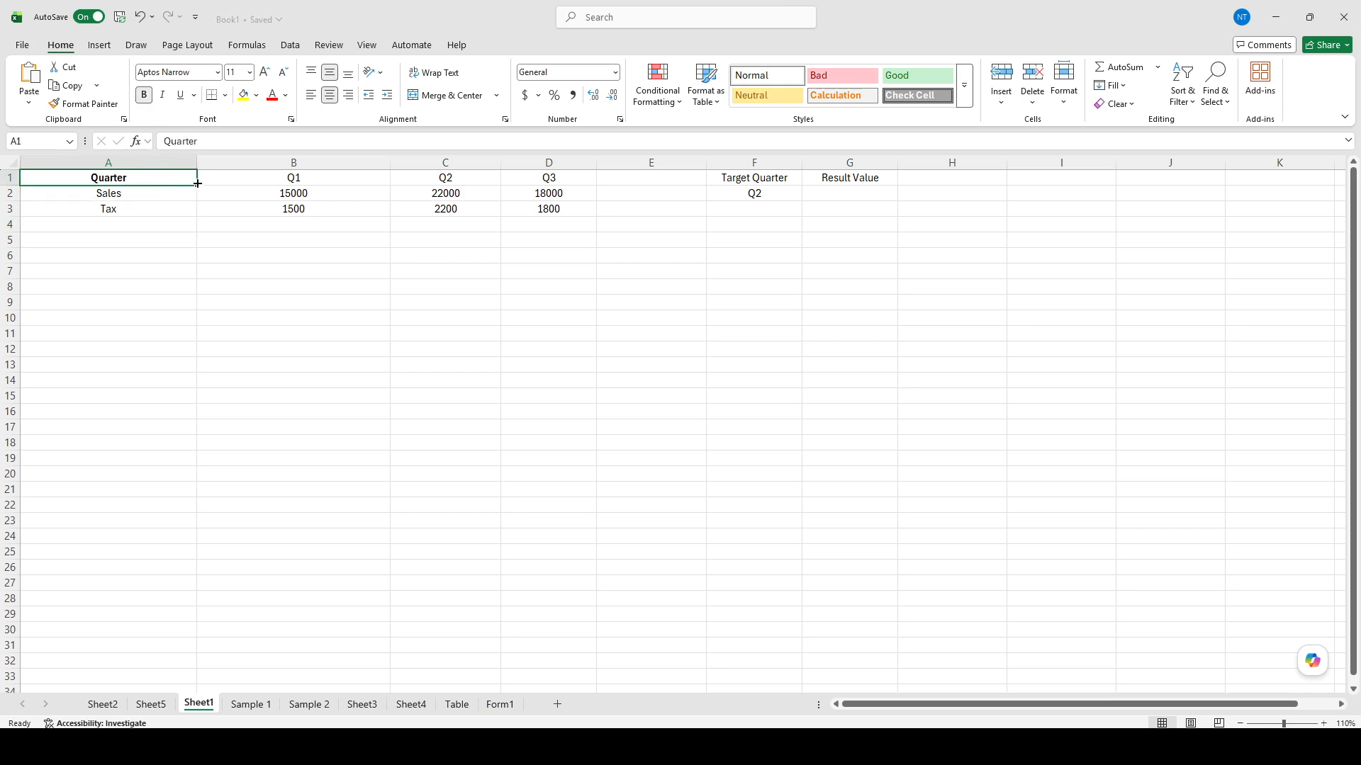
{"action": "left_click", "coordinate": [294, 177]}
{"action": "key", "text": "ctrl+b"}
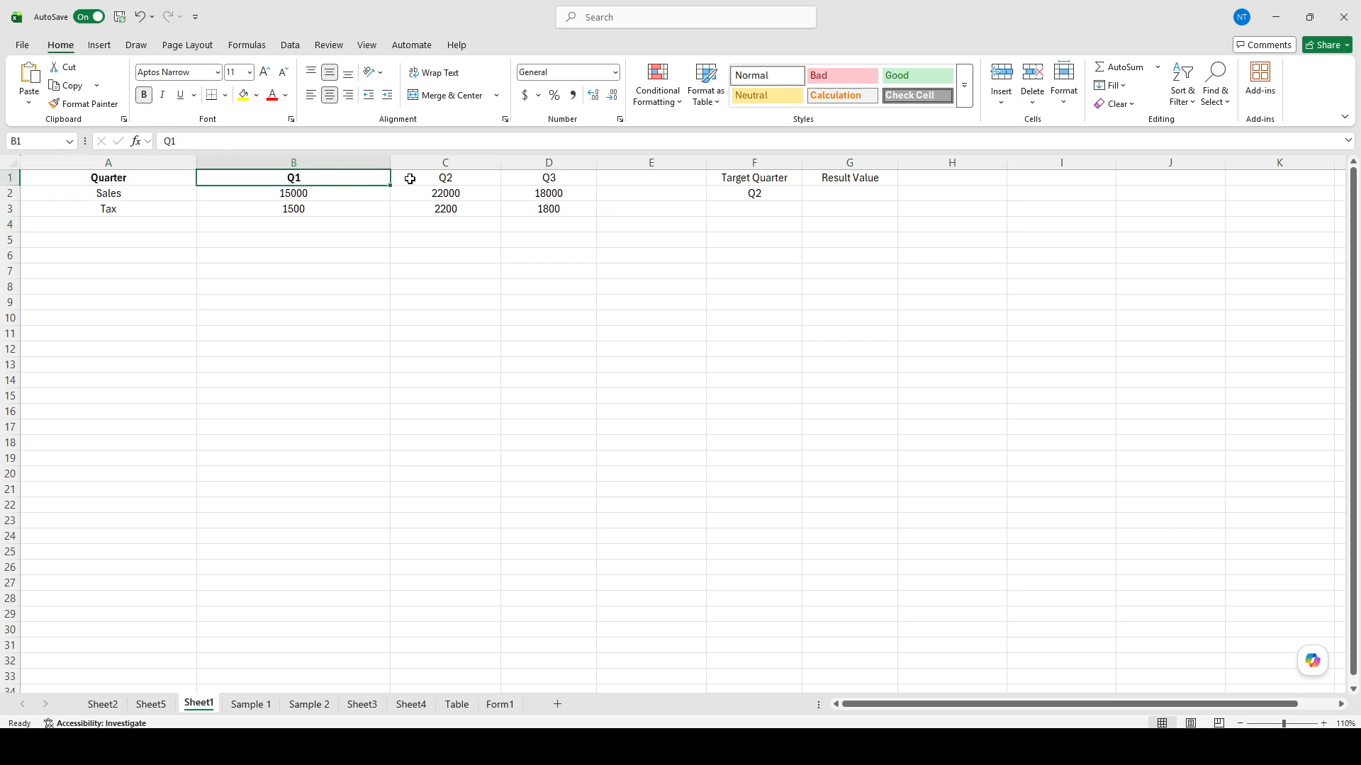
Step: Make the Q2 and Q3 header cells C1 and D1 bold
{"action": "left_click", "coordinate": [446, 177]}
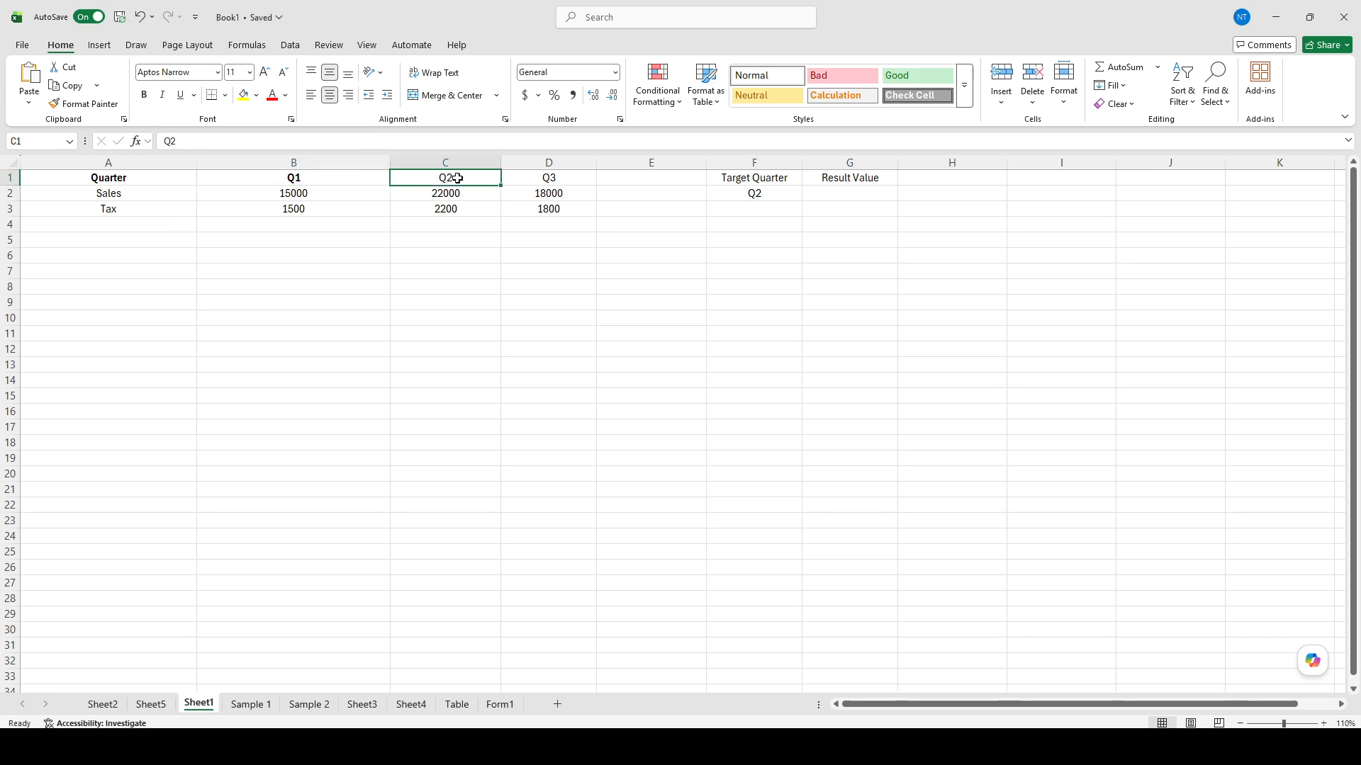
{"action": "left_click", "coordinate": [564, 182]}
{"action": "left_click", "coordinate": [453, 177]}
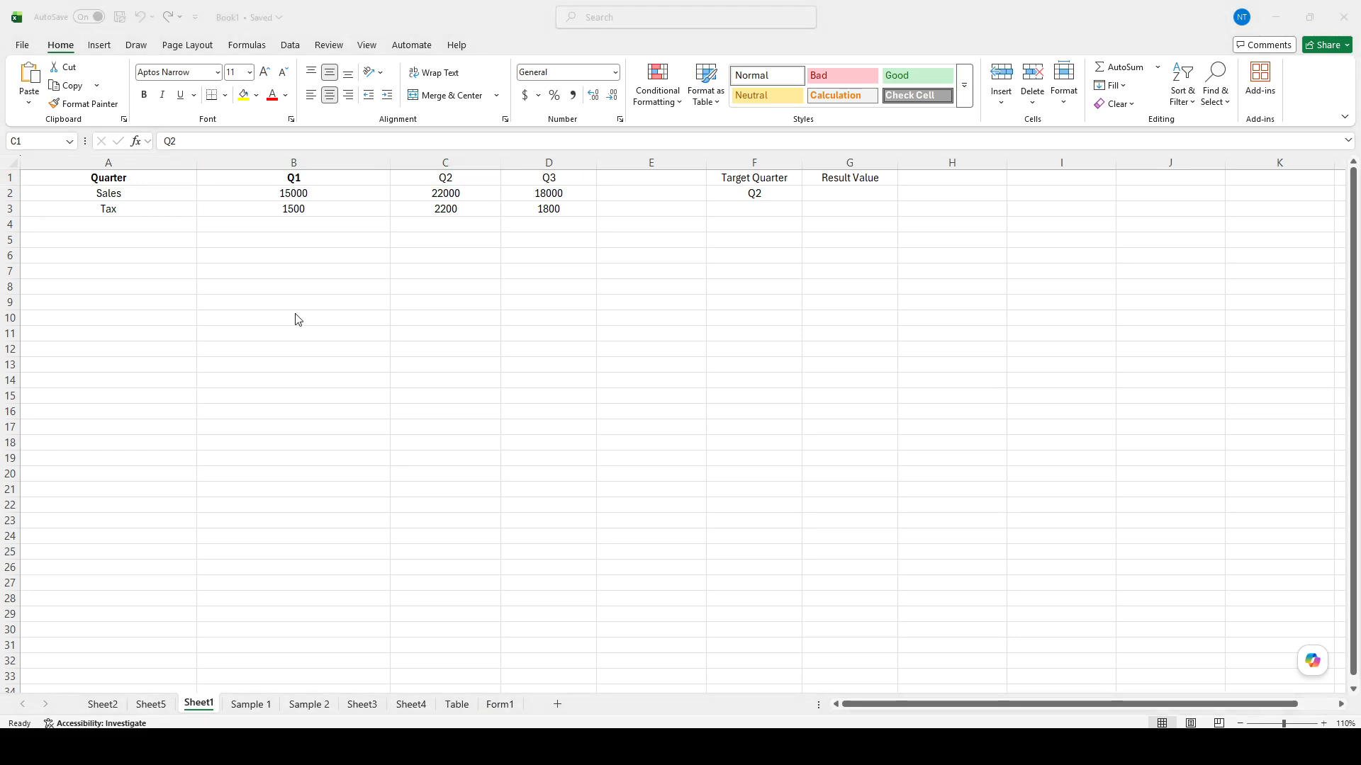
{"action": "left_click", "coordinate": [390, 309]}
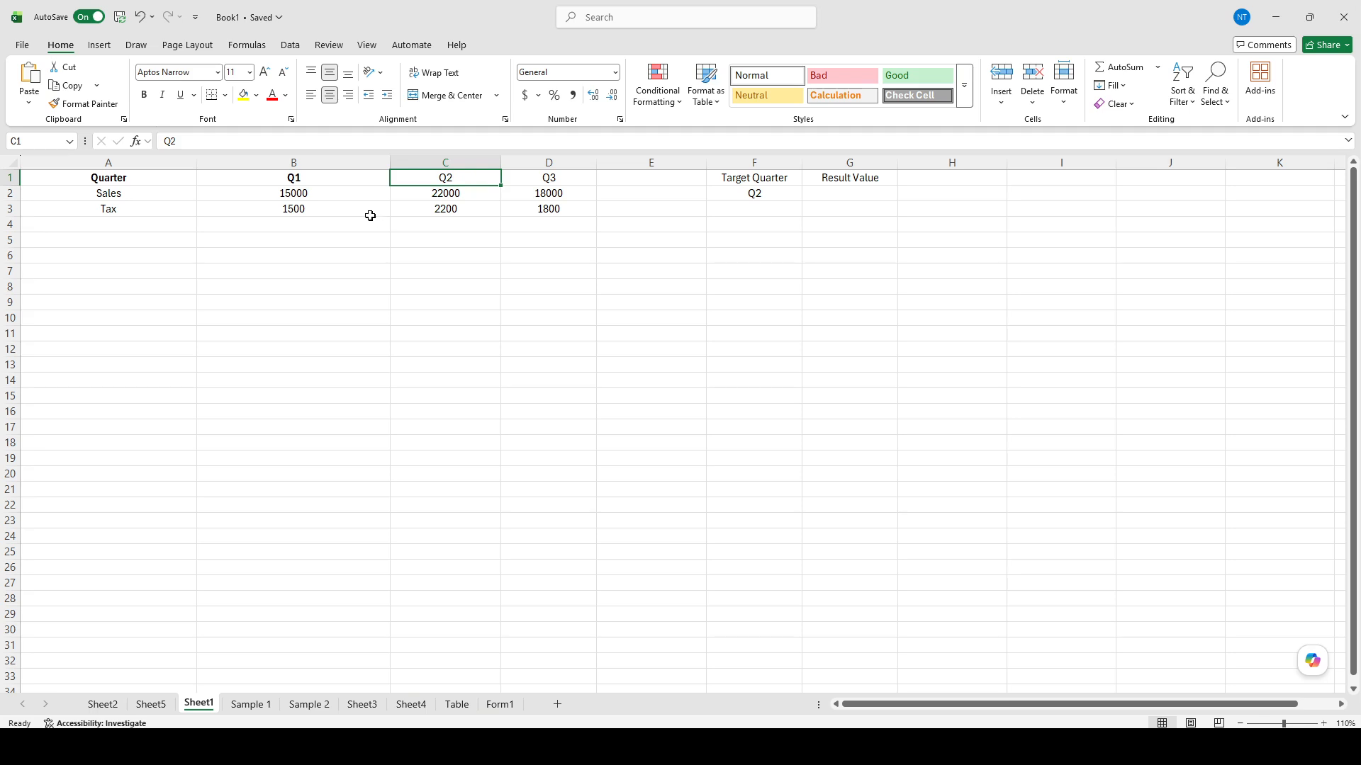
{"action": "left_click", "coordinate": [259, 188]}
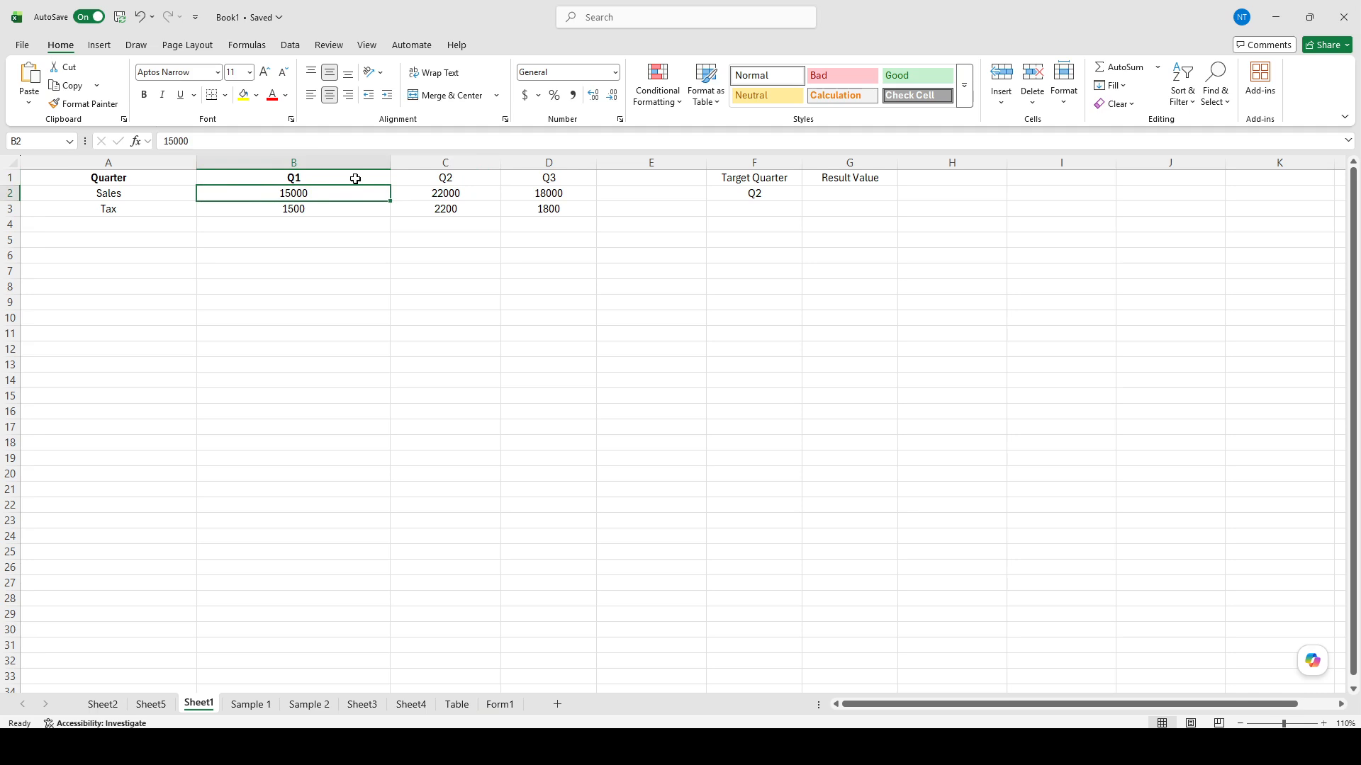
{"action": "left_click", "coordinate": [113, 196]}
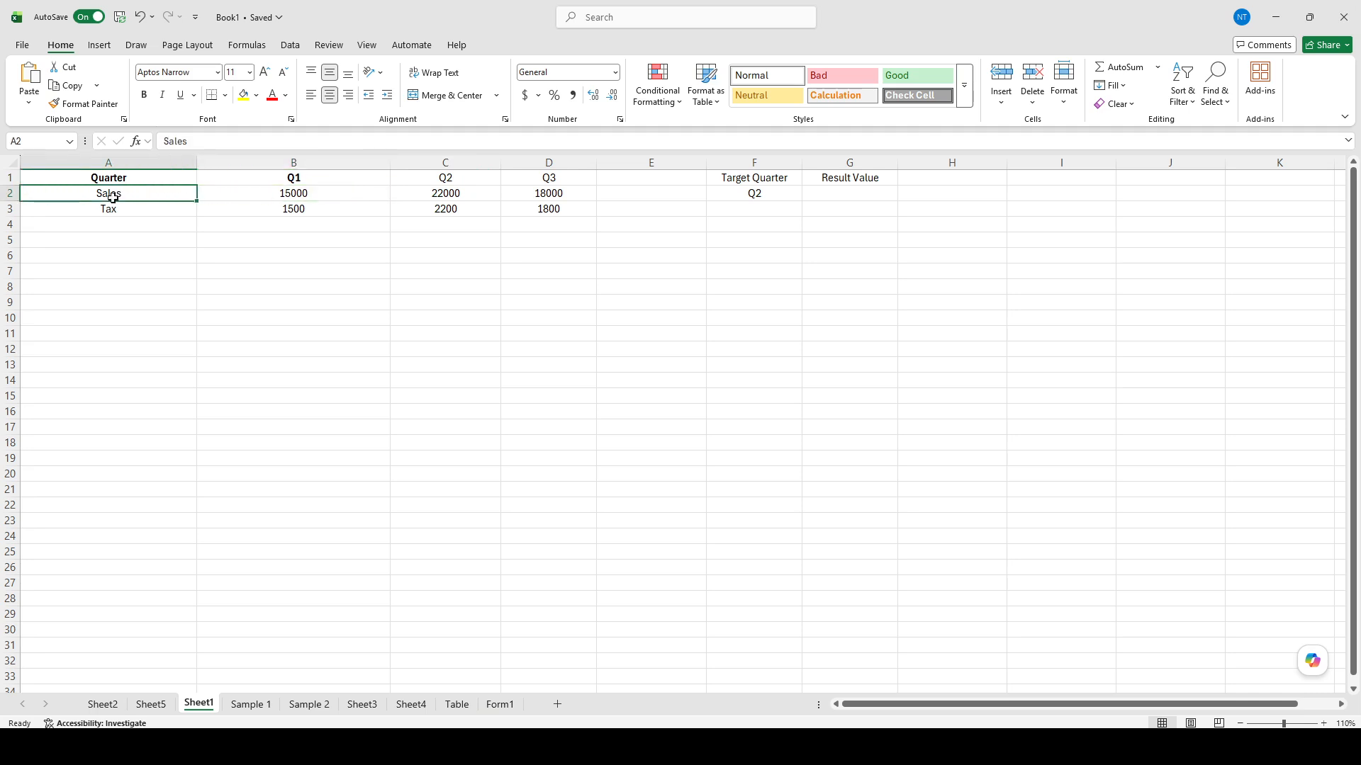
{"action": "left_click", "coordinate": [298, 180]}
{"action": "left_click", "coordinate": [435, 174]}
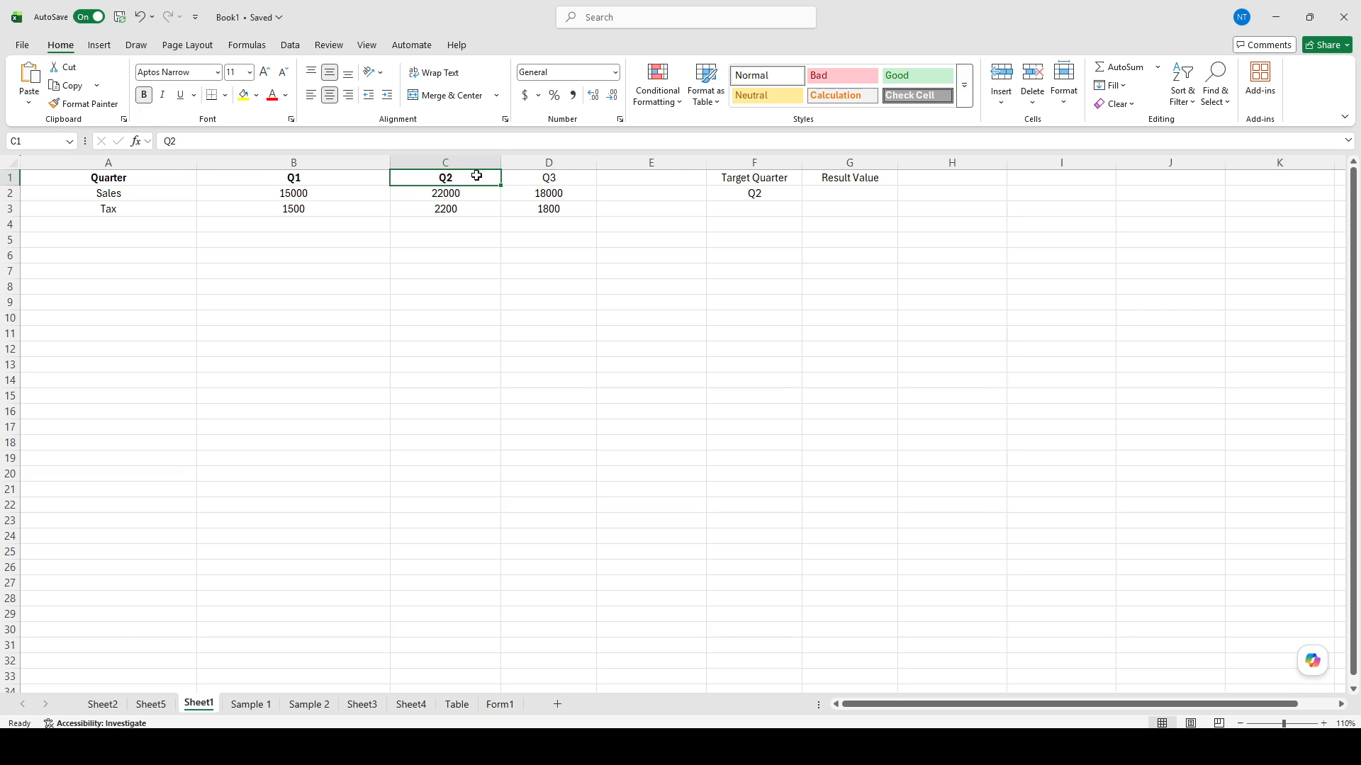
{"action": "left_click", "coordinate": [524, 177]}
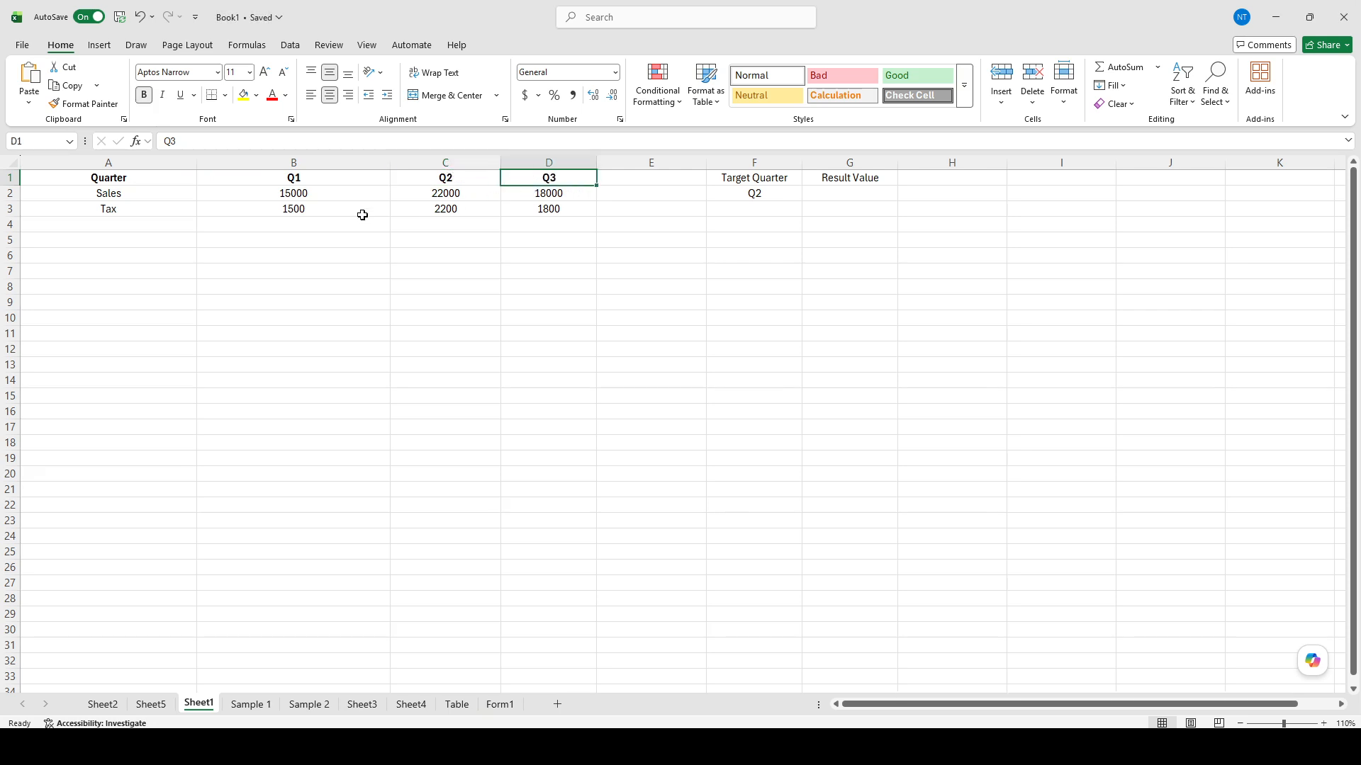
Step: Examine the Sales and Tax row labels and their values across the Q1 to Q3 columns
{"action": "left_click_drag", "start_coordinate": [149, 190], "coordinate": [137, 204]}
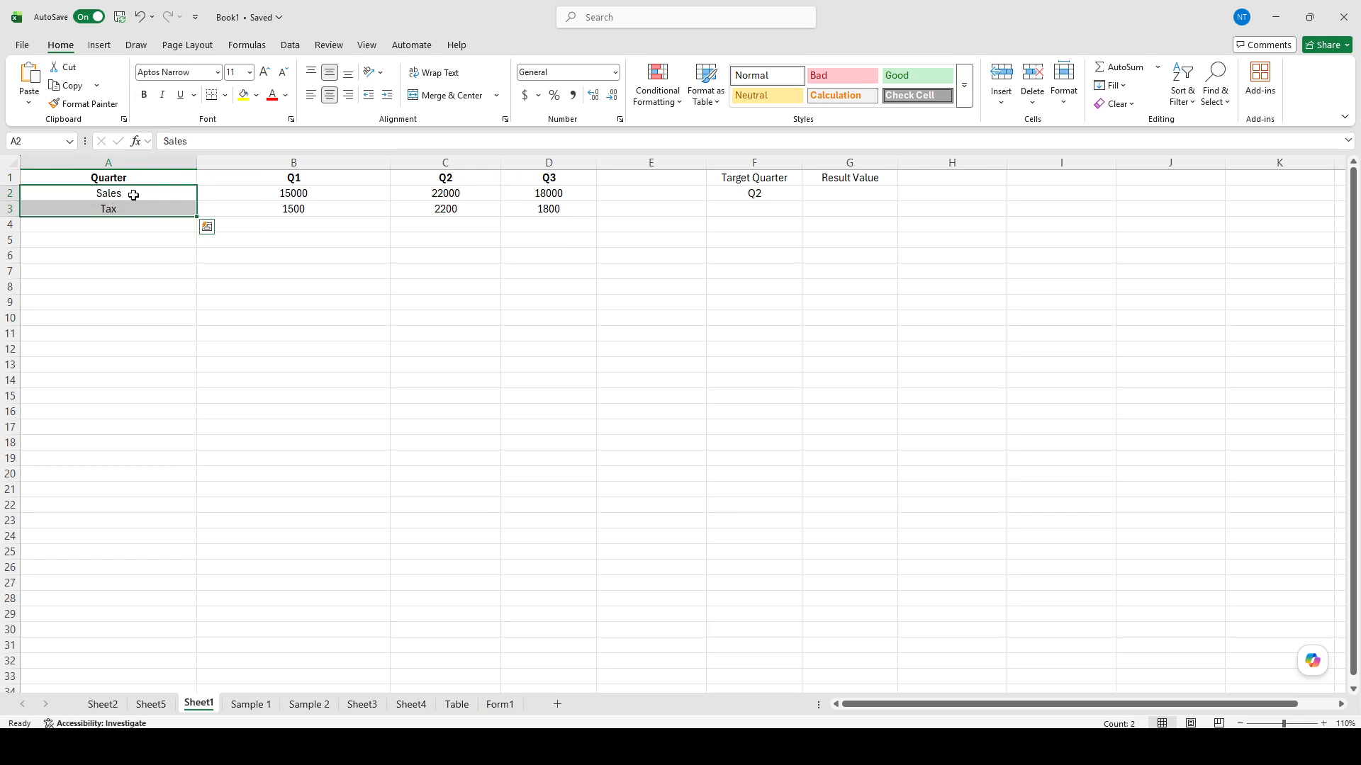
{"action": "left_click", "coordinate": [426, 225]}
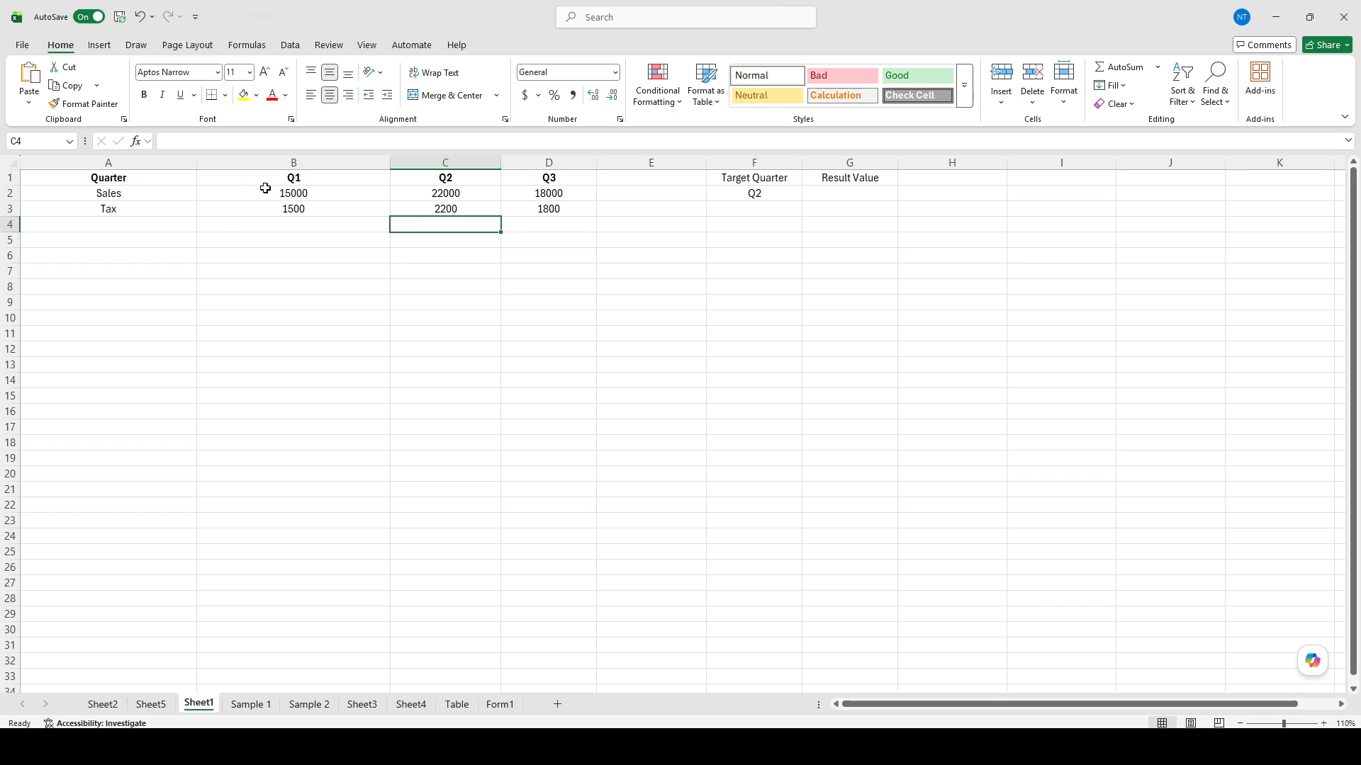
{"action": "left_click_drag", "start_coordinate": [284, 191], "coordinate": [287, 209]}
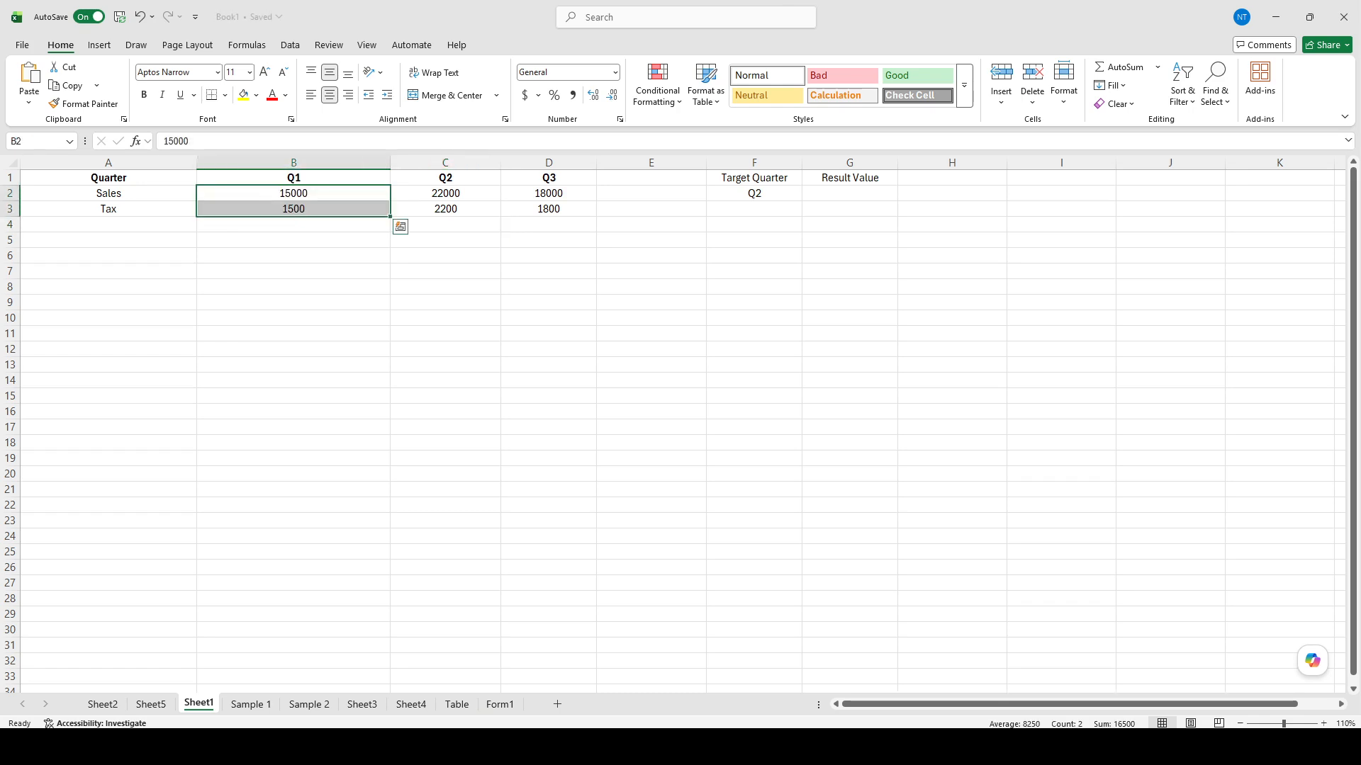
{"action": "key", "text": "ctrl+F3"}
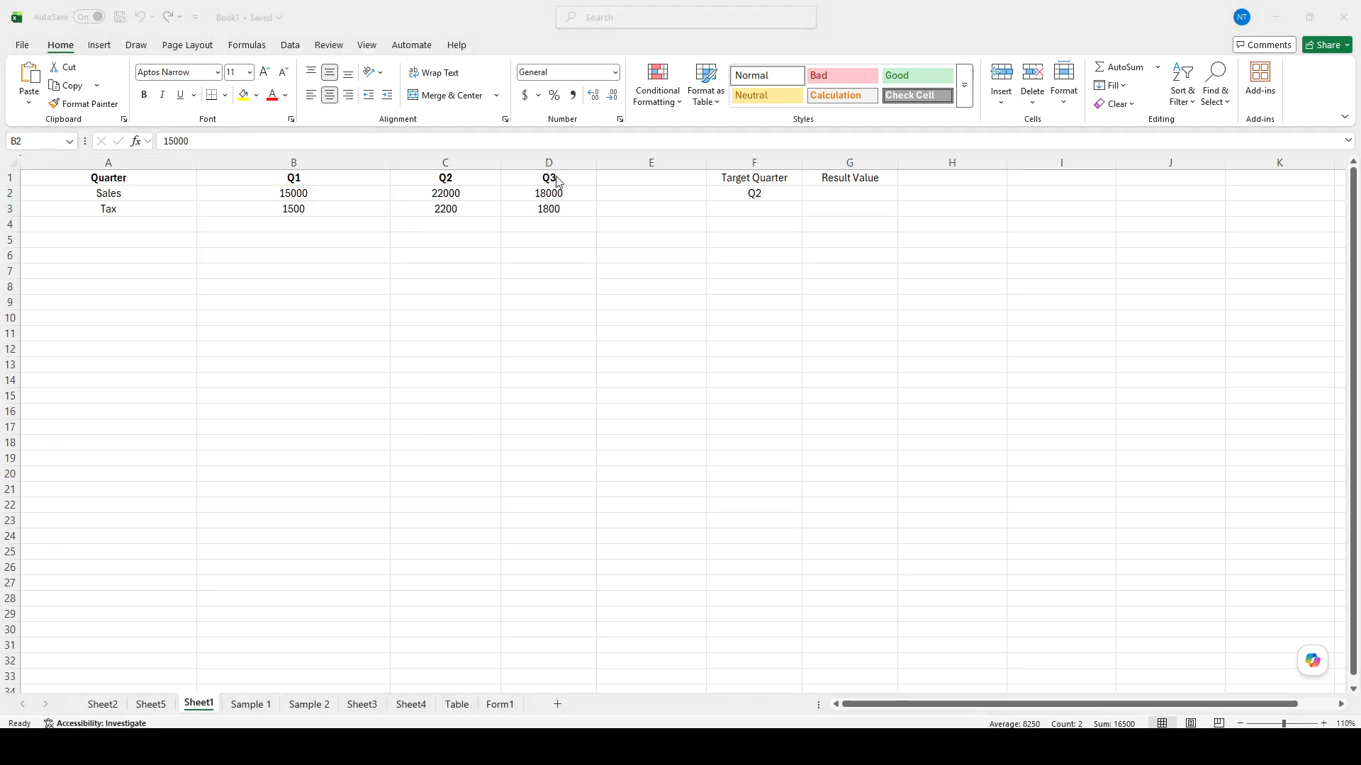
{"action": "key", "text": "Escape"}
{"action": "left_click", "coordinate": [546, 193]}
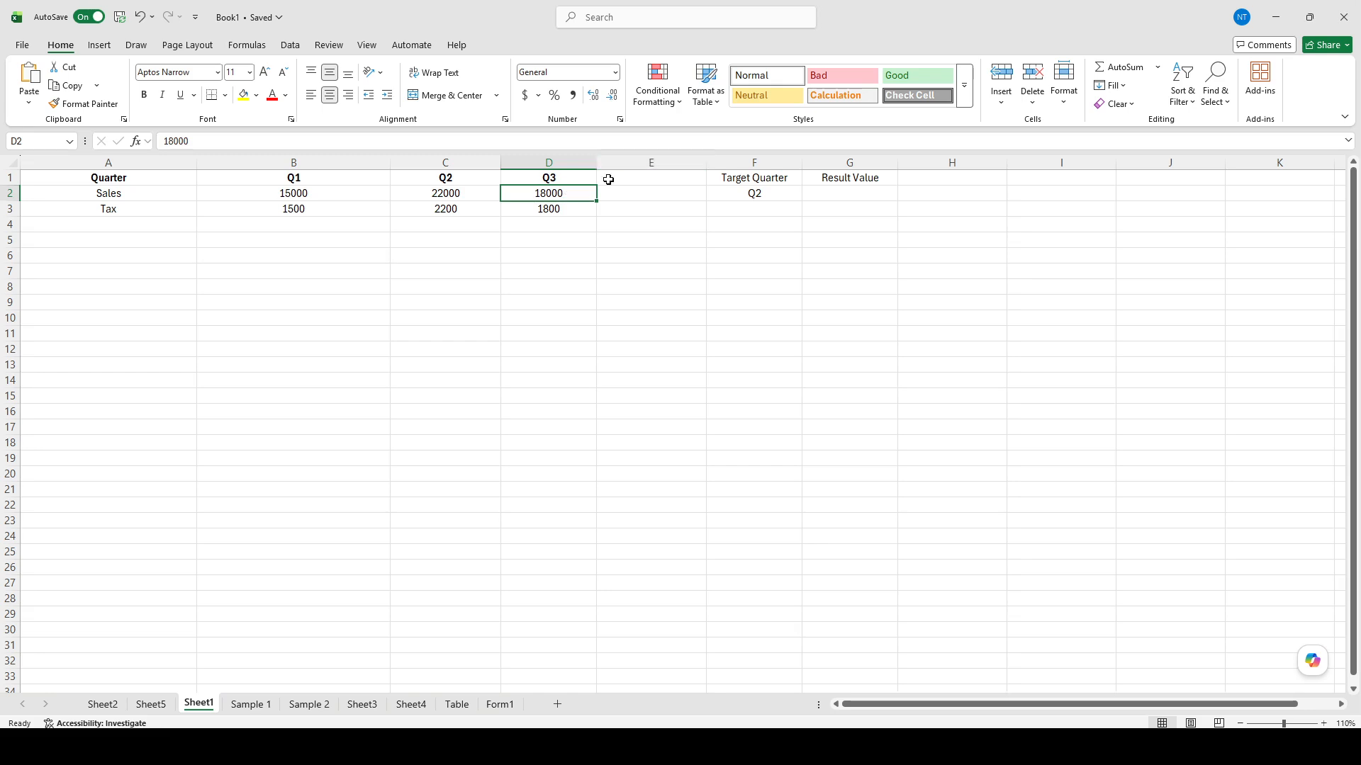
{"action": "left_click", "coordinate": [167, 209]}
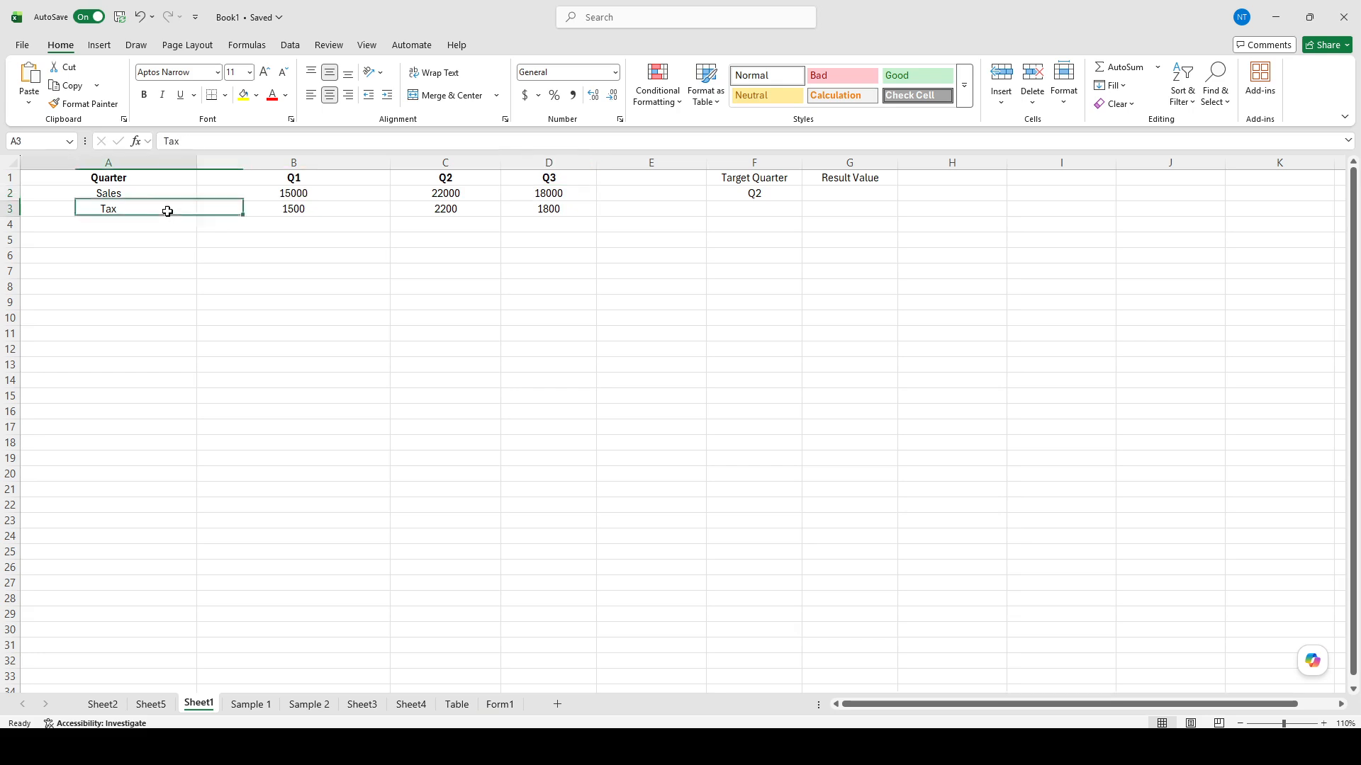
{"action": "left_click", "coordinate": [354, 224]}
{"action": "left_click_drag", "start_coordinate": [392, 222], "coordinate": [421, 222]}
{"action": "left_click_drag", "start_coordinate": [337, 208], "coordinate": [543, 209]}
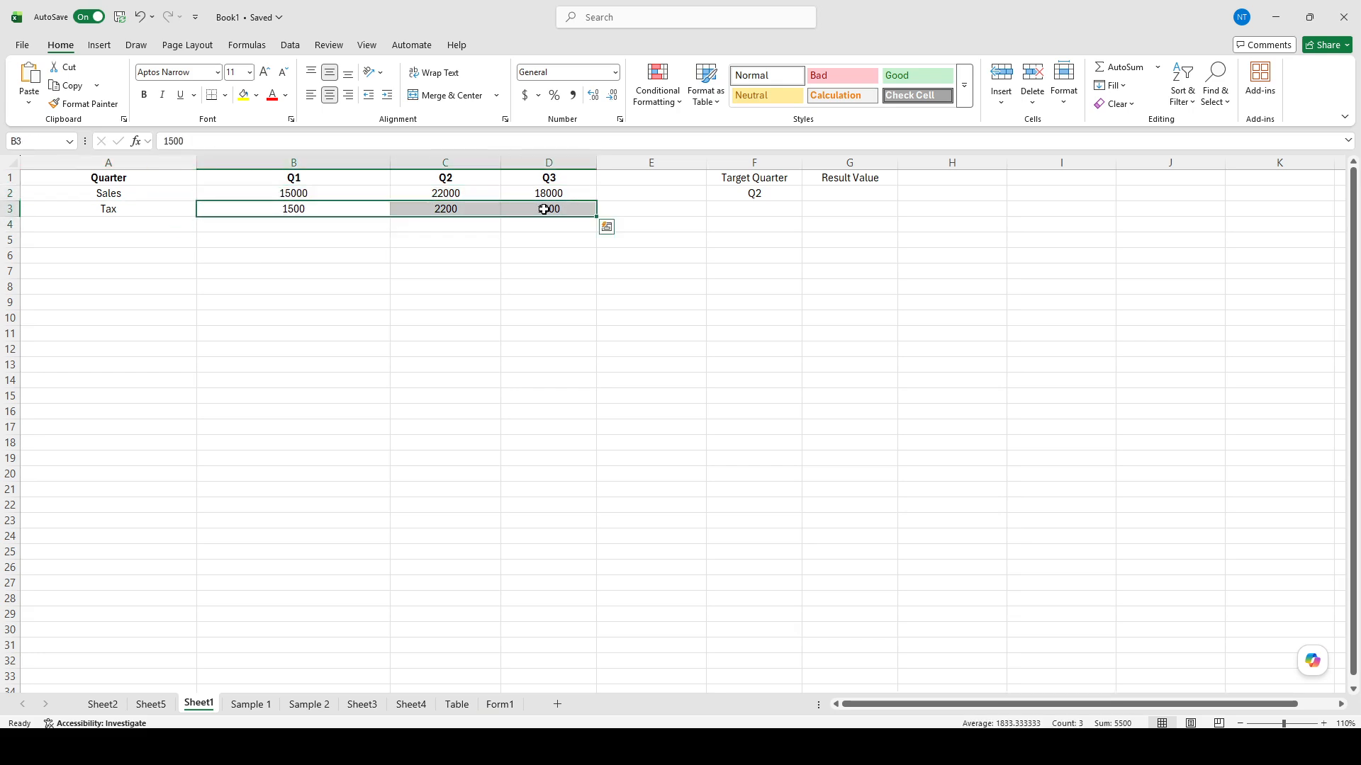
Step: Make the Target Quarter and Result Value header cells F1 and G1 bold
{"action": "left_click", "coordinate": [726, 226]}
{"action": "left_click", "coordinate": [753, 198]}
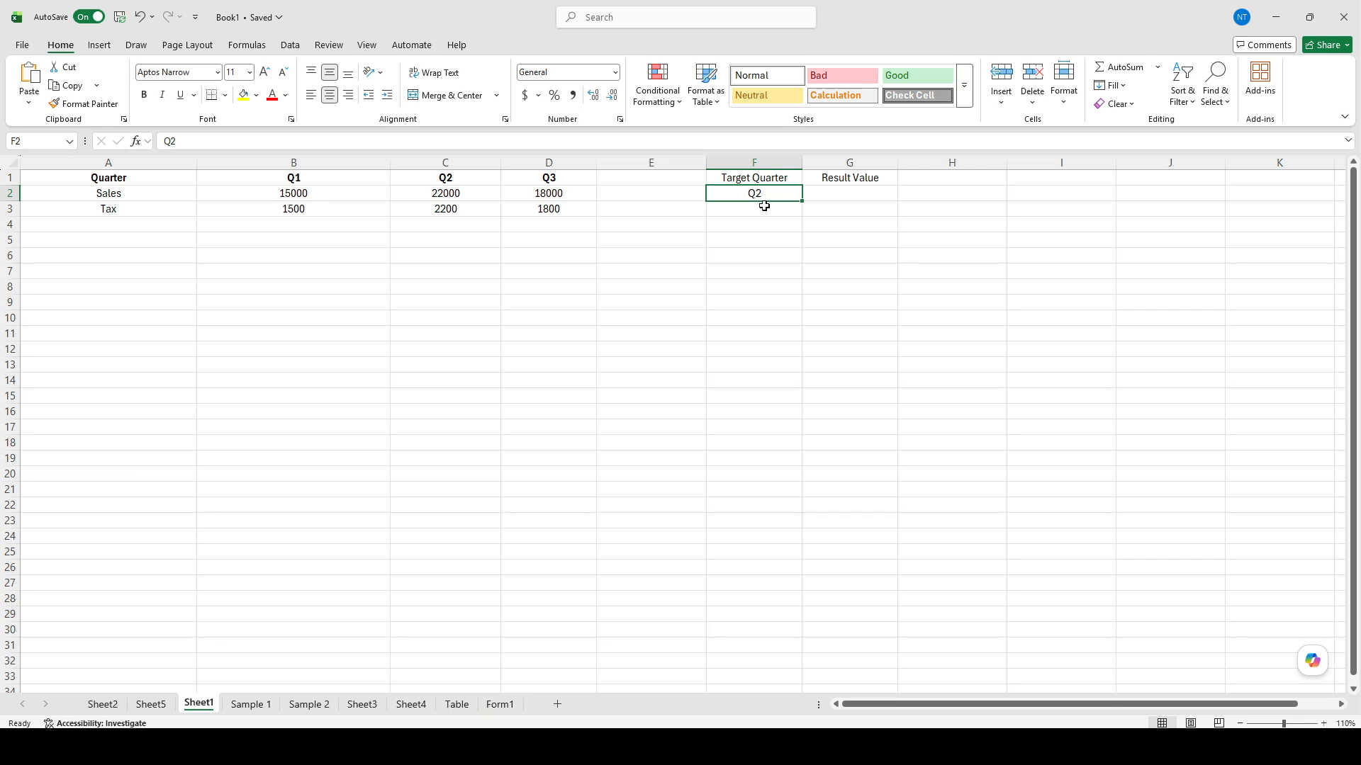
{"action": "left_click", "coordinate": [762, 182]}
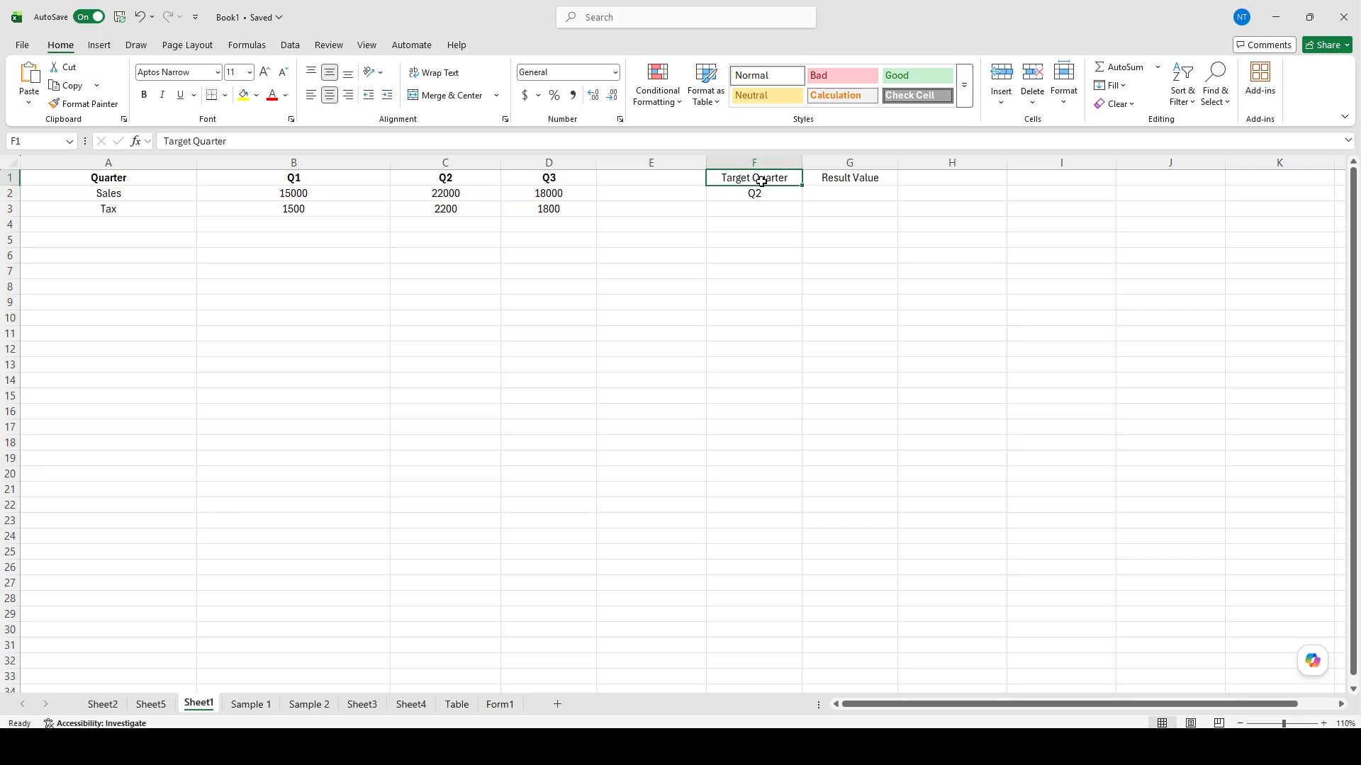
{"action": "key", "text": "ctrl+b"}
{"action": "left_click", "coordinate": [841, 181]}
{"action": "key", "text": "ctrl+b"}
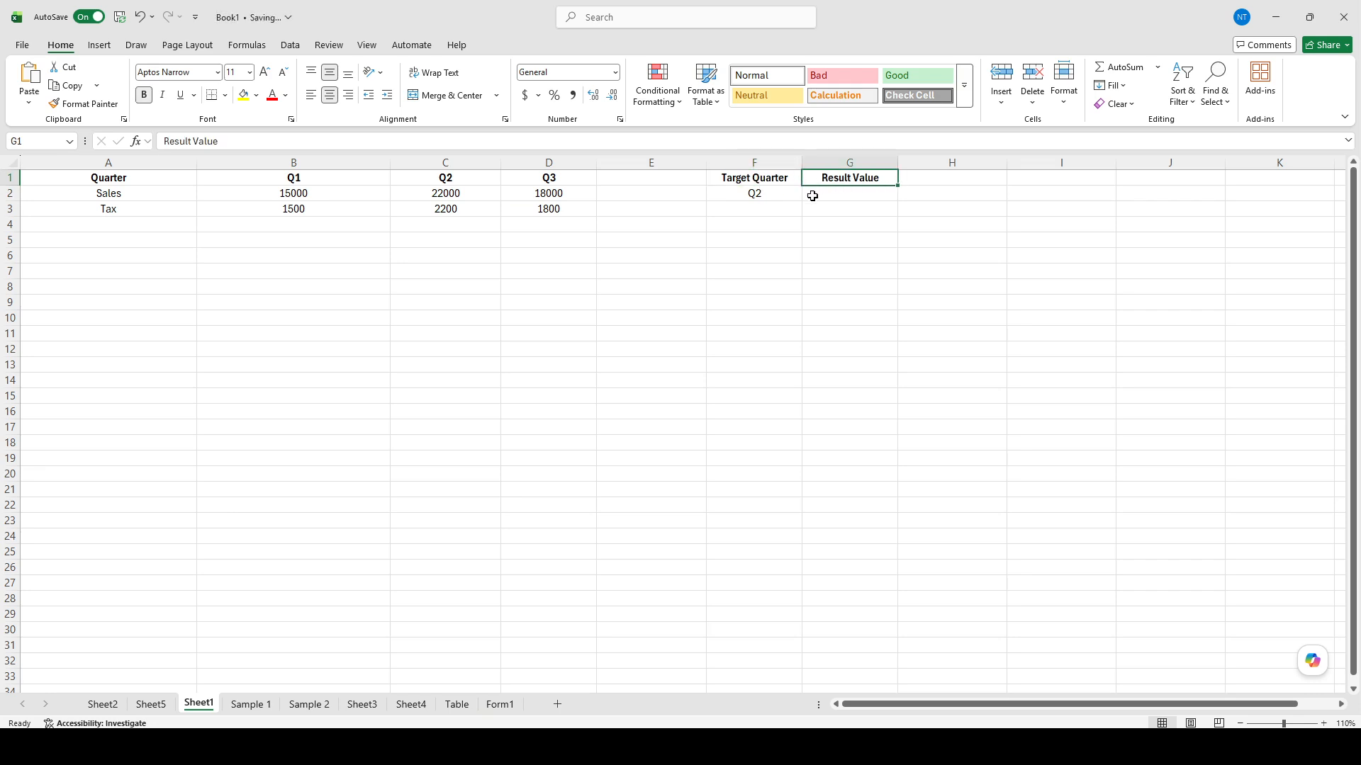
Step: Enter the formula =HLOOKUP(F2,B1:D3,2,FALSE) in cell G2 under Result Value to look up the target quarter's sales
{"action": "left_click", "coordinate": [759, 192]}
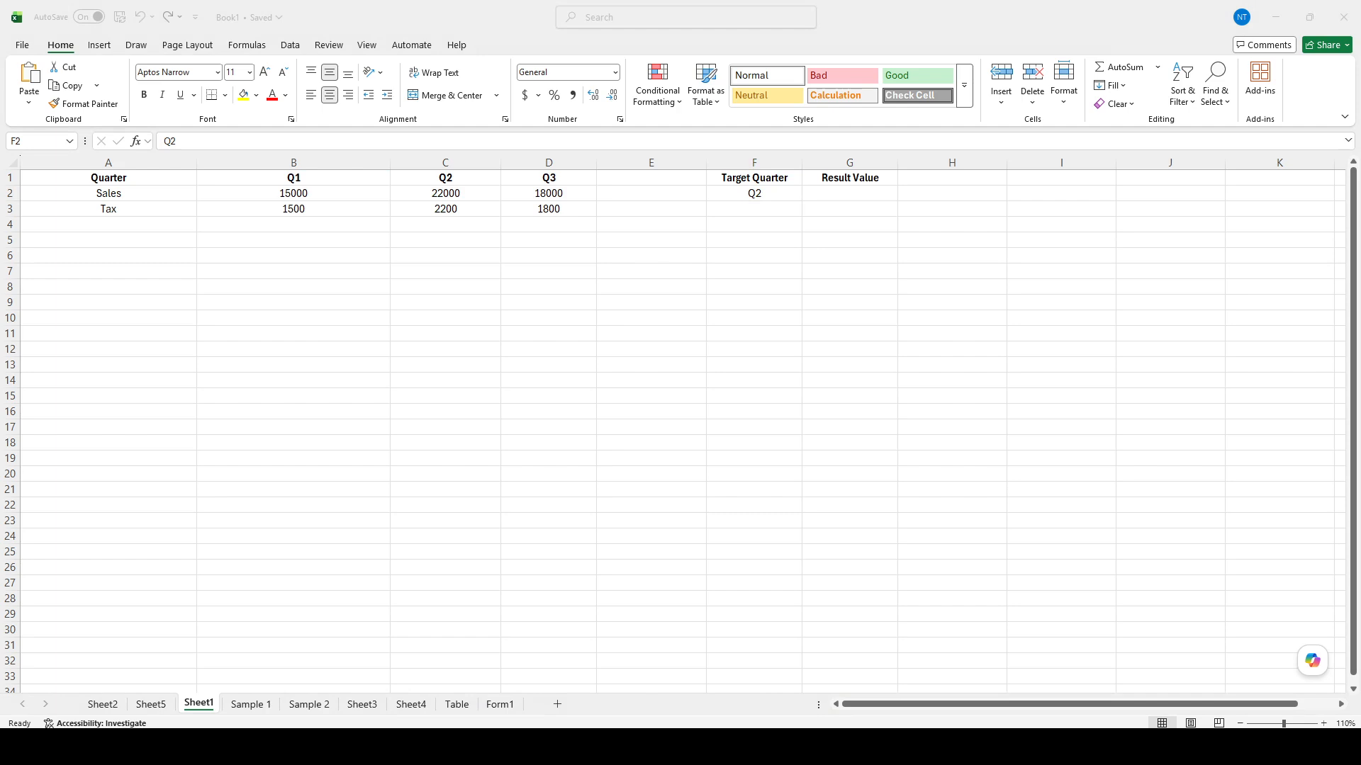
{"action": "left_click", "coordinate": [748, 191]}
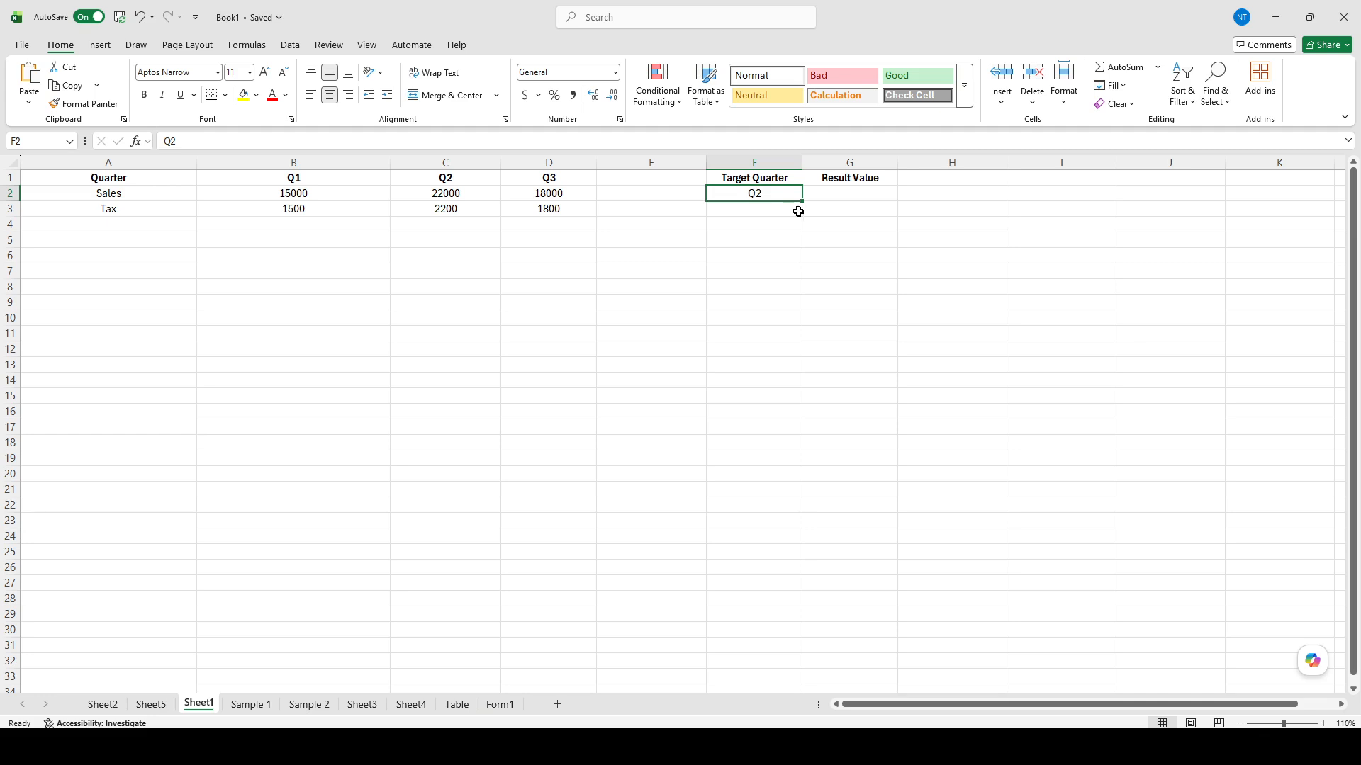
{"action": "double_click", "coordinate": [834, 193]}
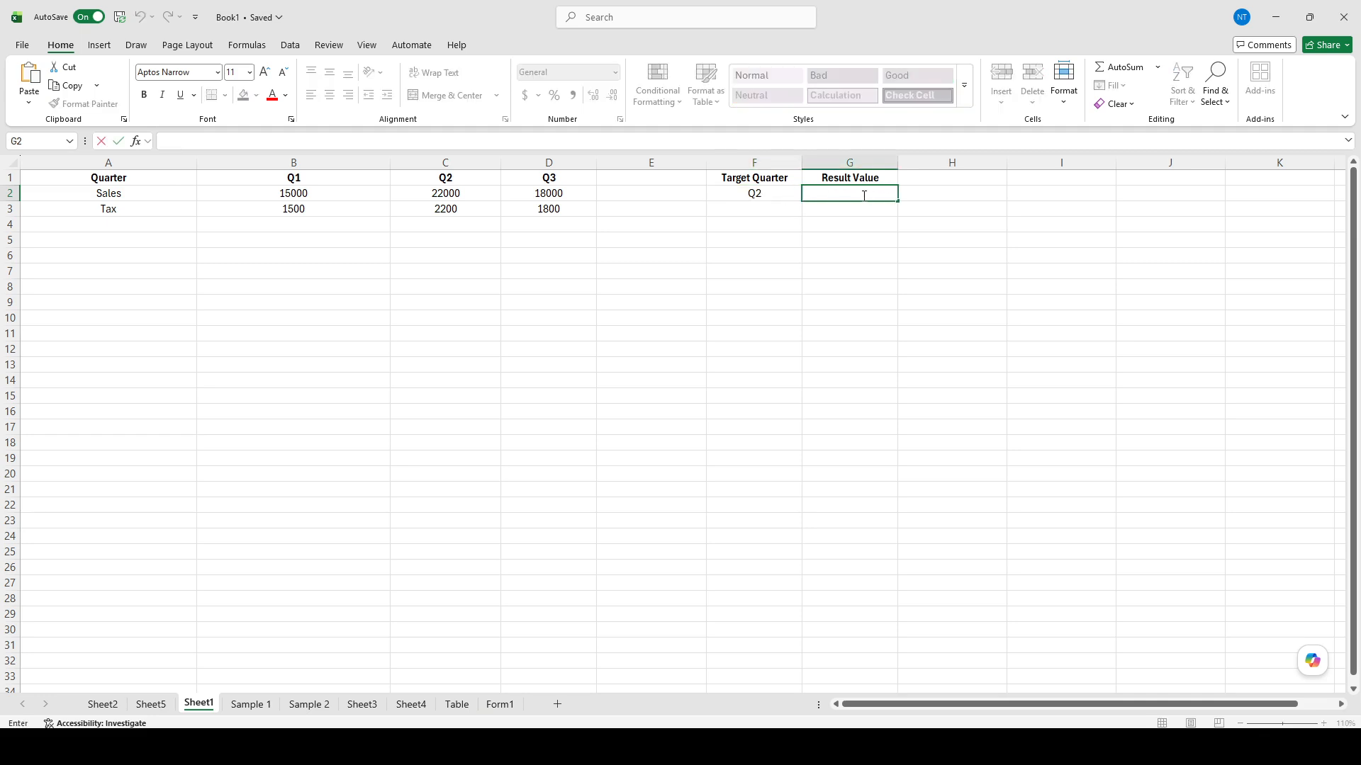
{"action": "left_click", "coordinate": [462, 141]}
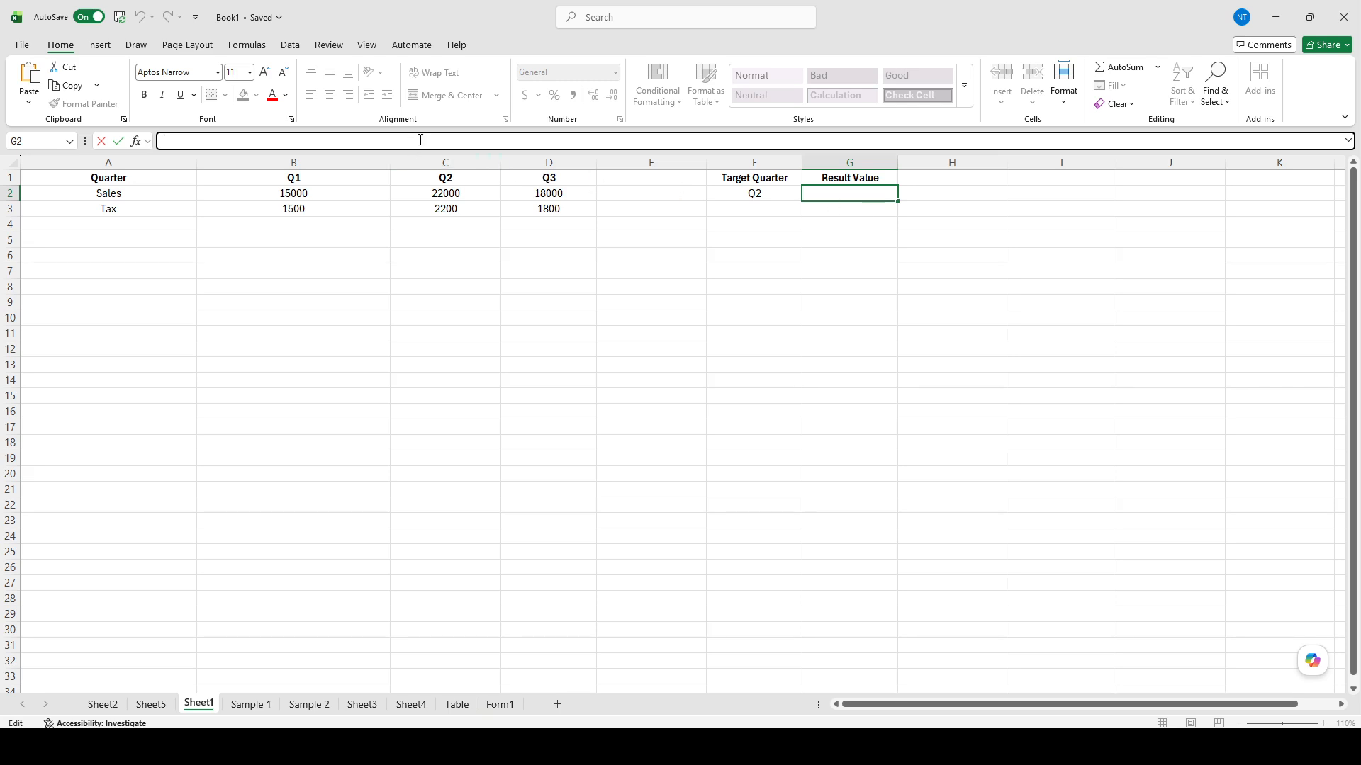
{"action": "type", "text": "=HLOOKUP(F2,B1:D3,2,FALSE)"}
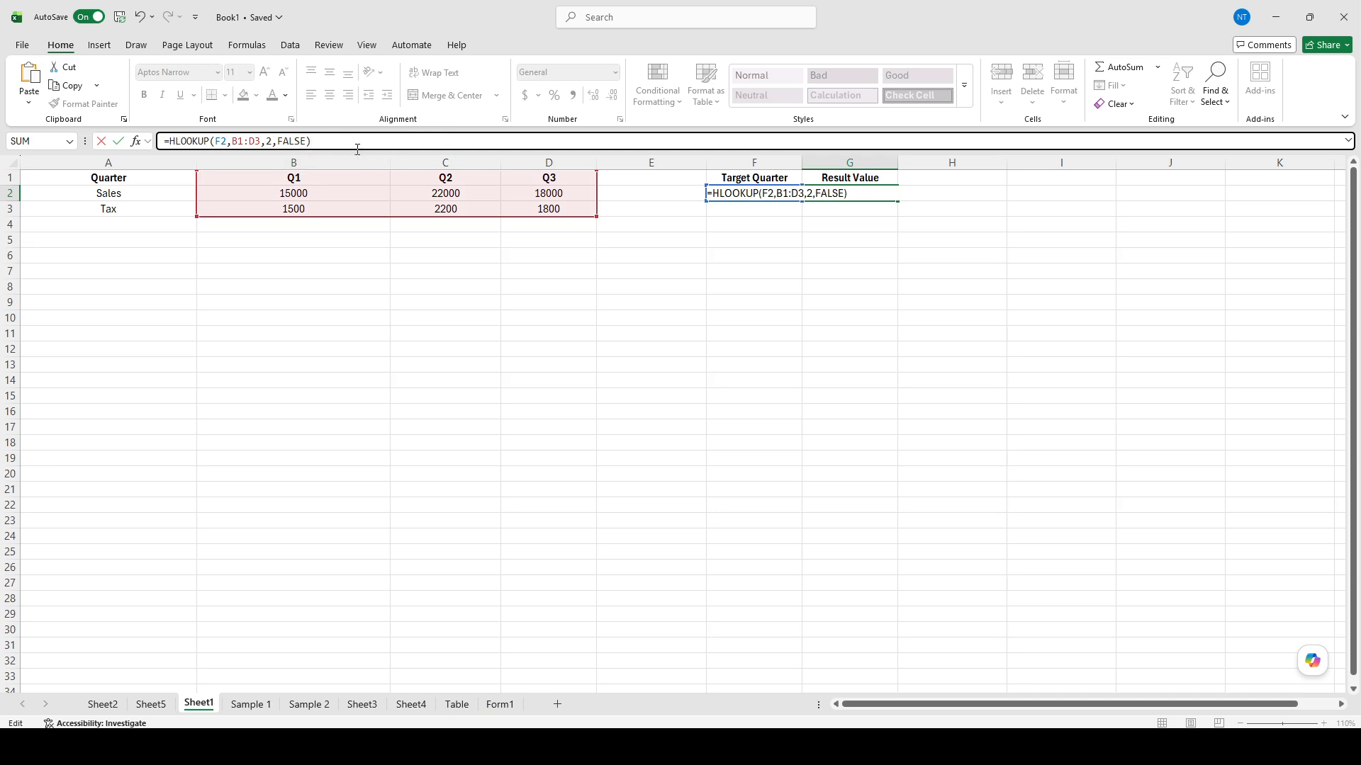
{"action": "left_click", "coordinate": [362, 145]}
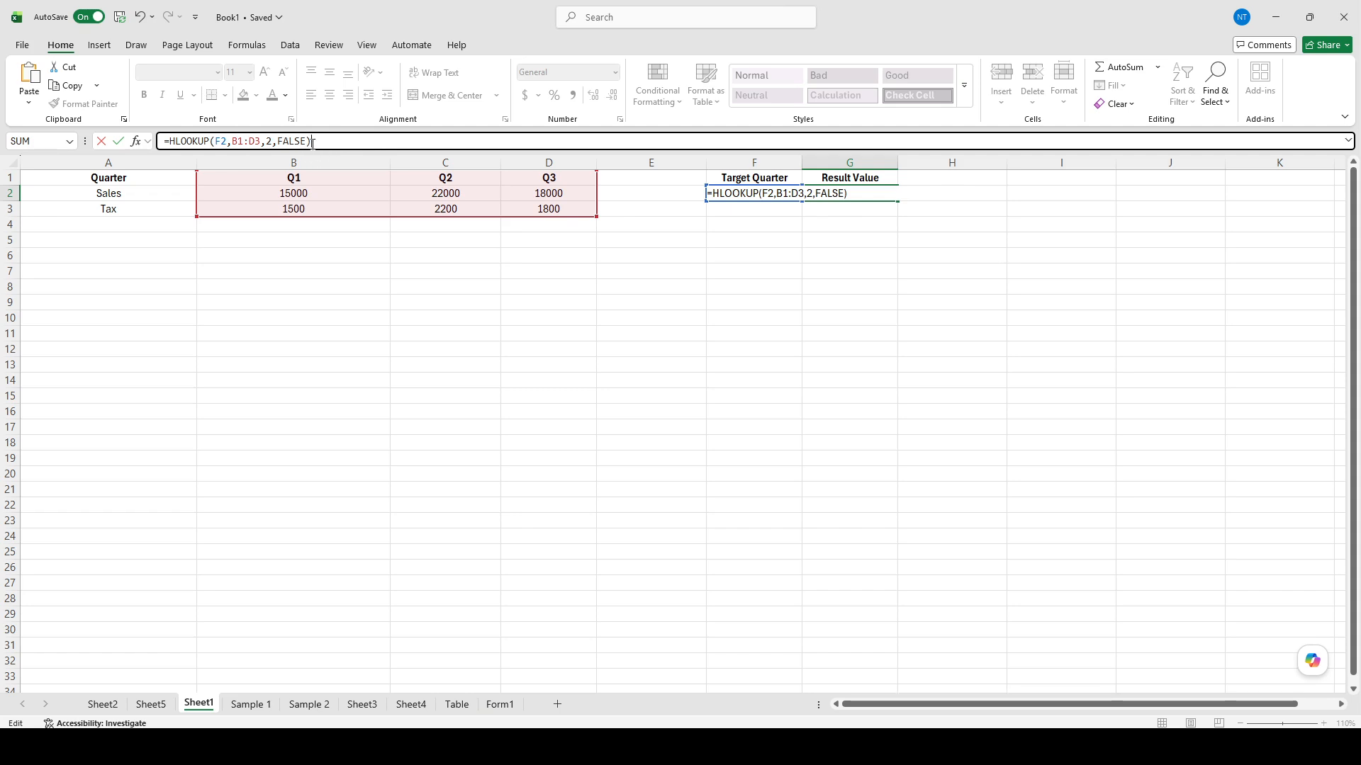
{"action": "key", "text": "Return"}
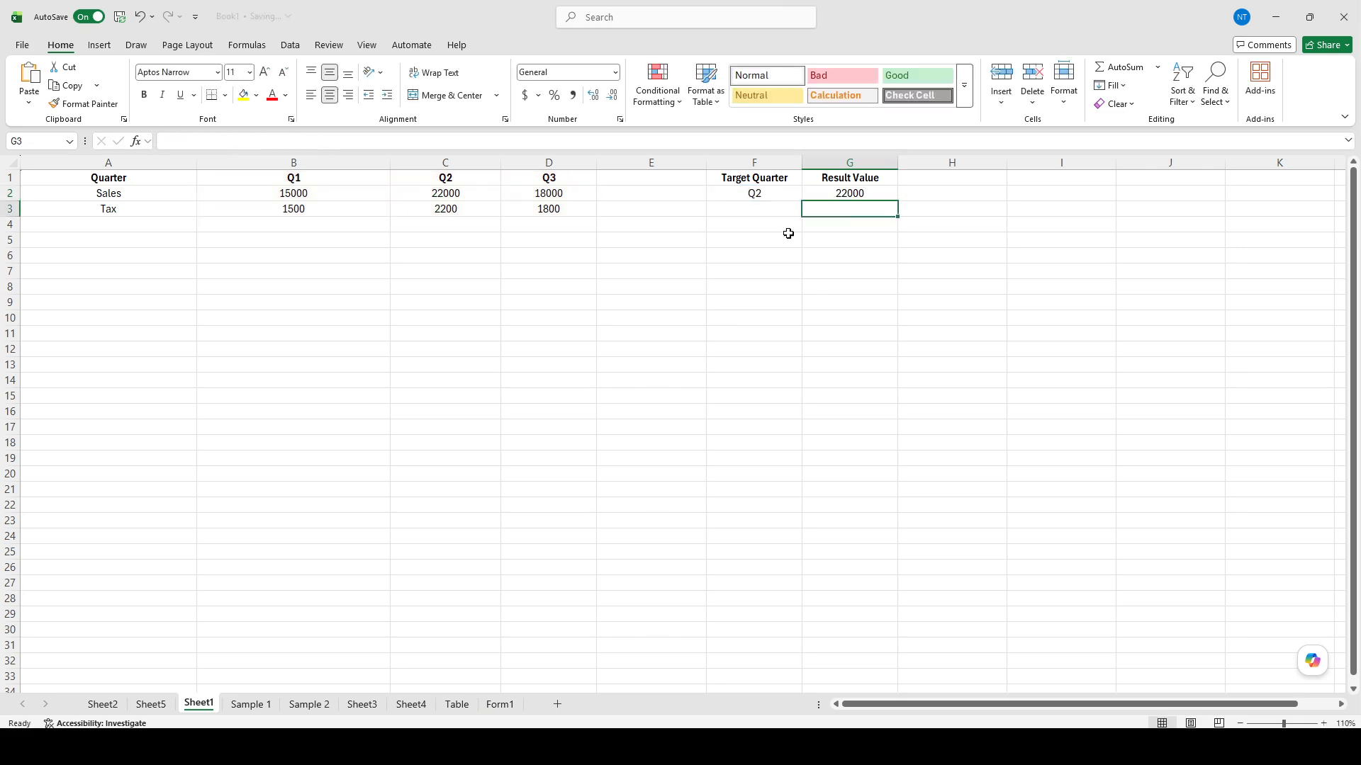
Step: Make the lookup result in cell G2 bold
{"action": "left_click", "coordinate": [862, 192]}
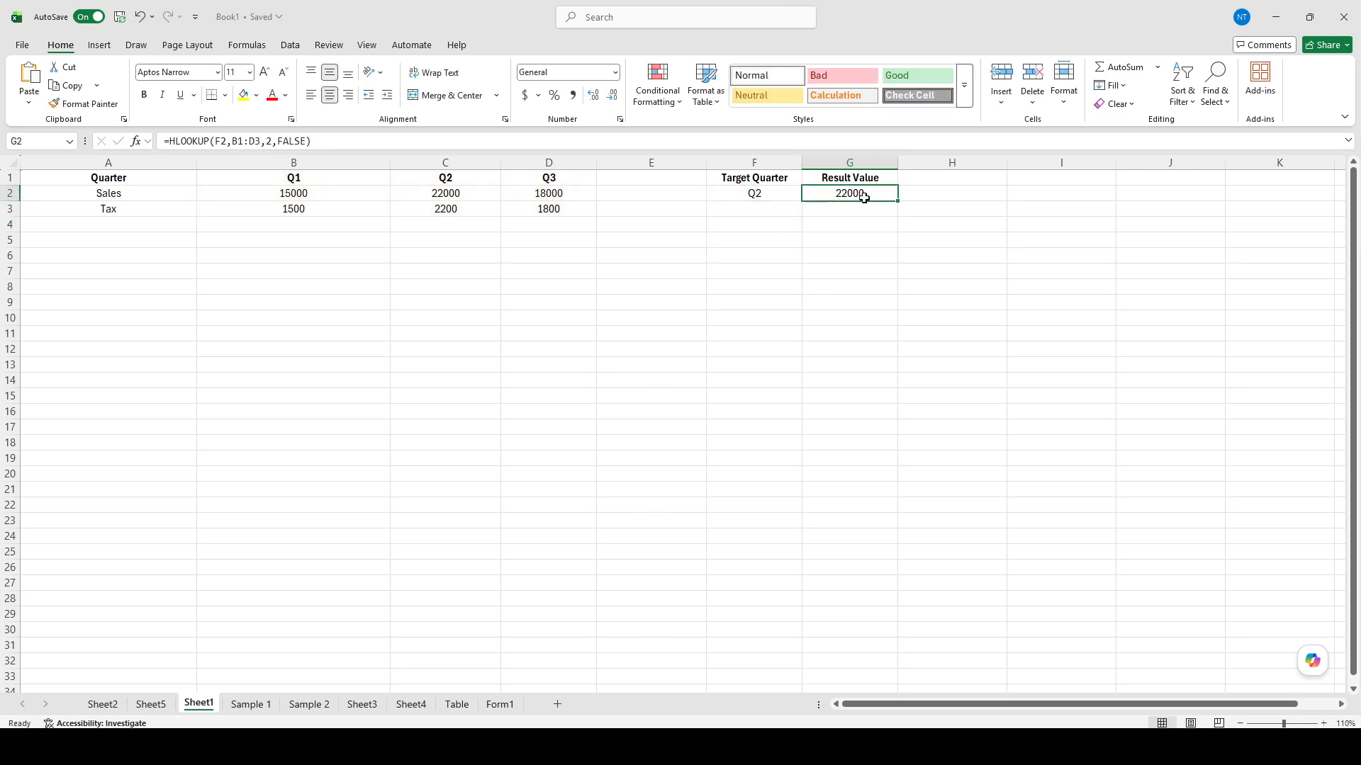
{"action": "key", "text": "ctrl+b"}
{"action": "key", "text": "Down"}
{"action": "key", "text": "Down"}
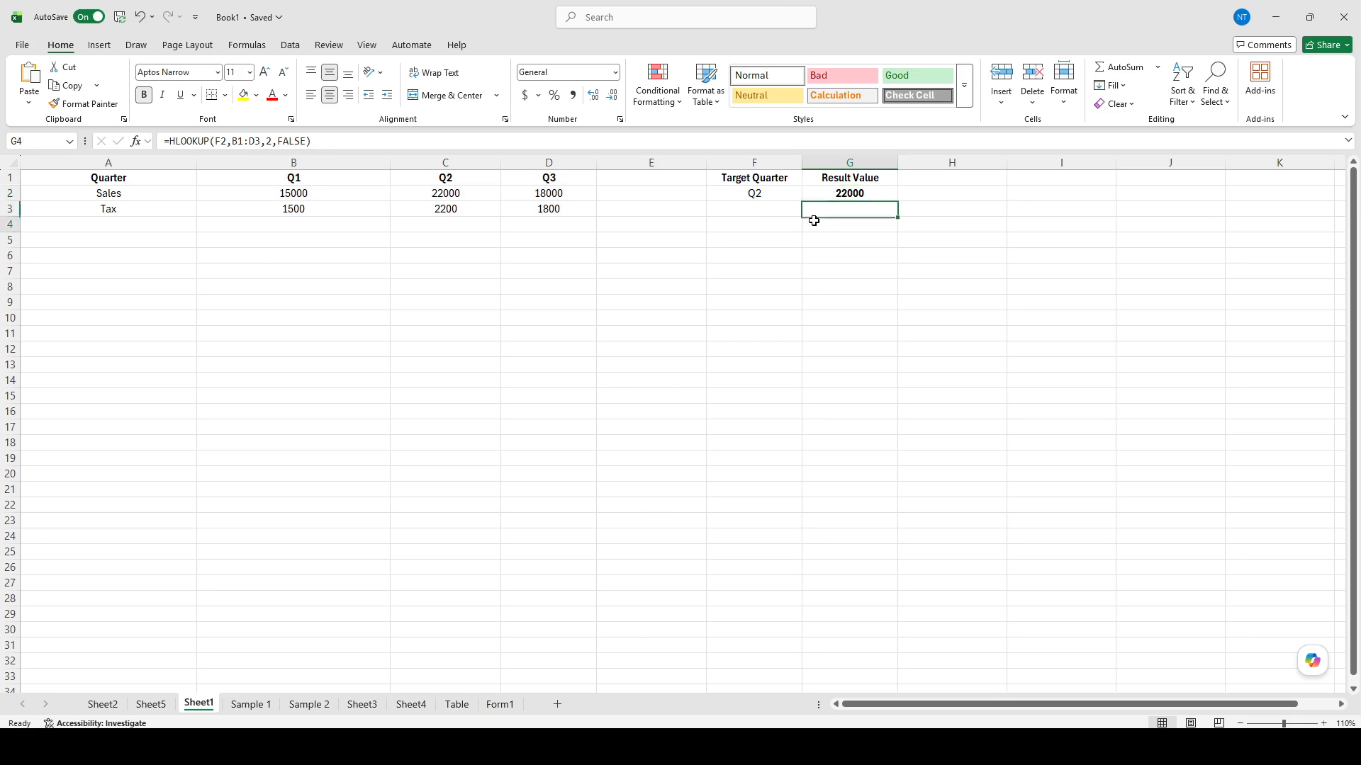
Step: Compare the lookup result in G2 with the Q1 and Q2 sales values in row 2
{"action": "left_click", "coordinate": [851, 193]}
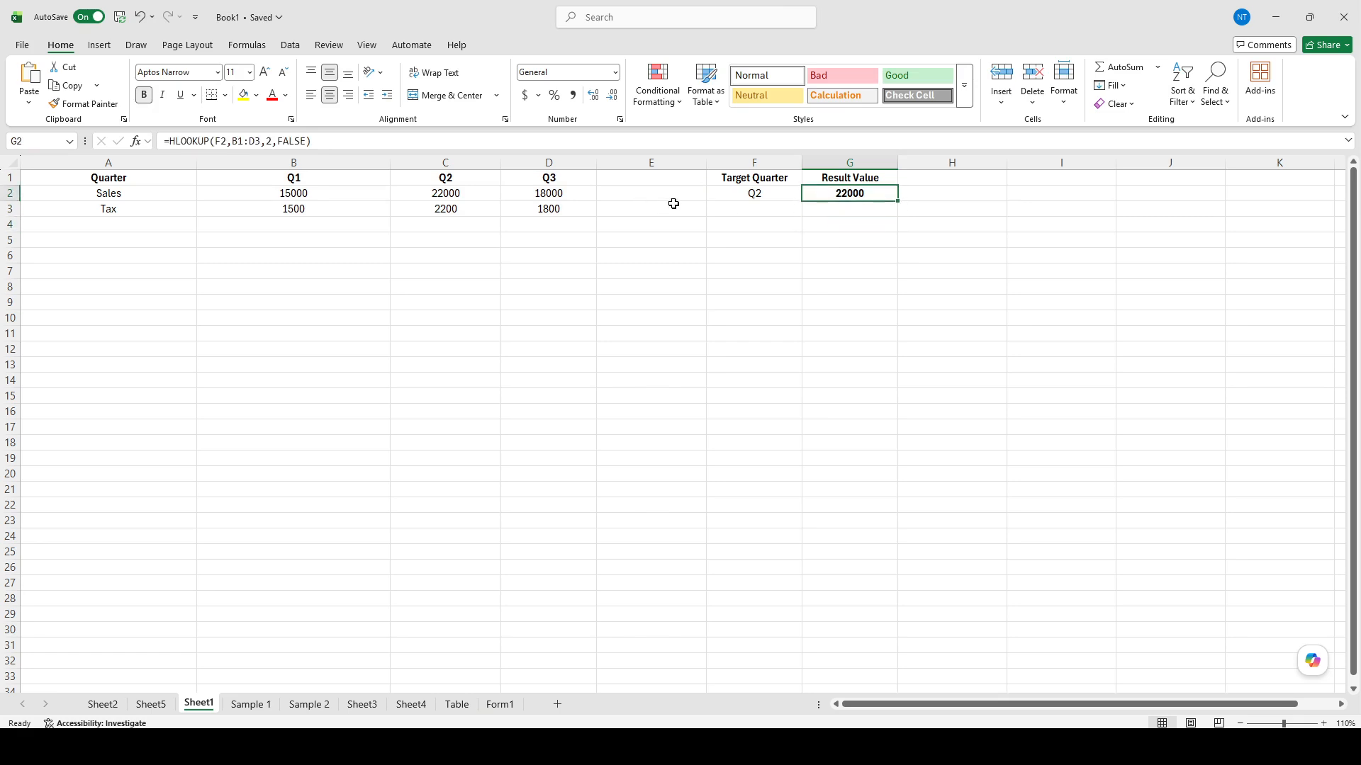
{"action": "left_click", "coordinate": [295, 199]}
{"action": "left_click", "coordinate": [466, 193]}
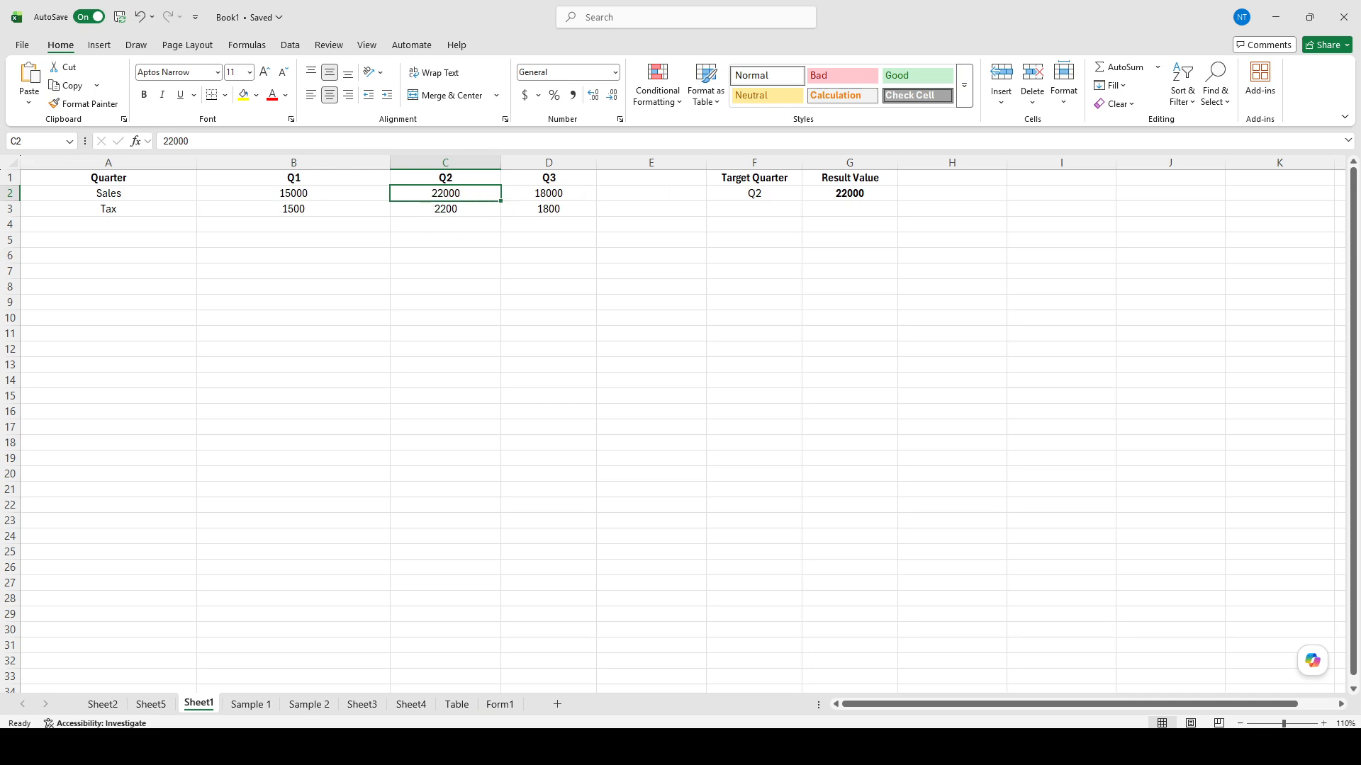
{"action": "key", "text": "alt+Tab"}
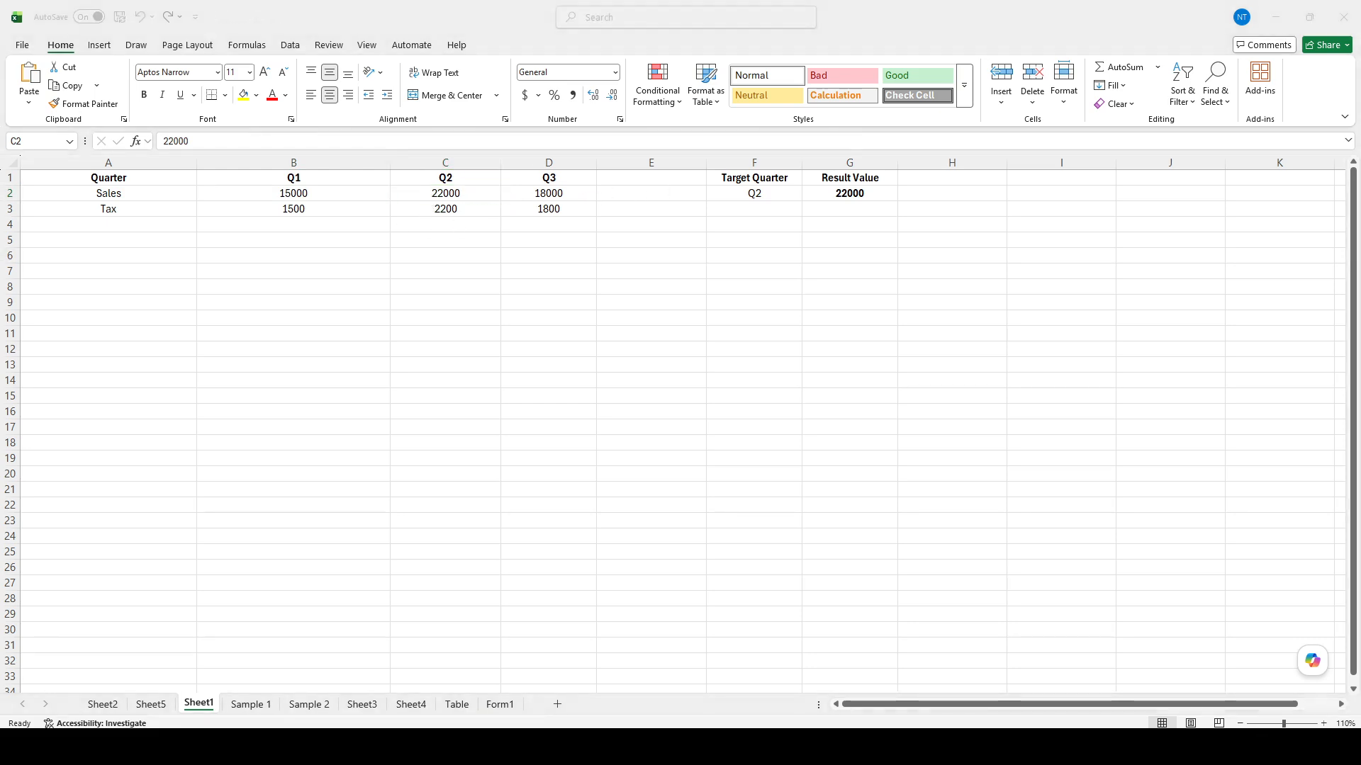